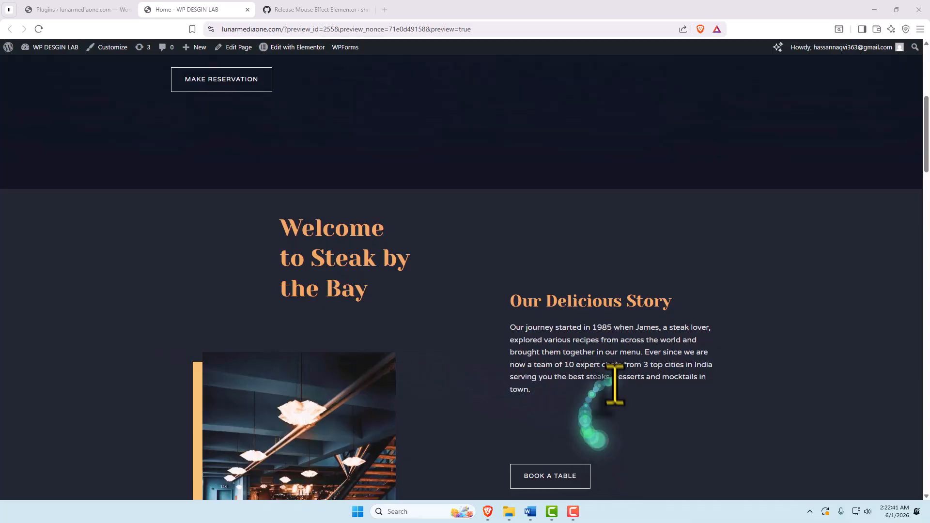
Examine the mouse trail effects across the sections of the Home page preview
triple_click(625, 377)
left_click(799, 378)
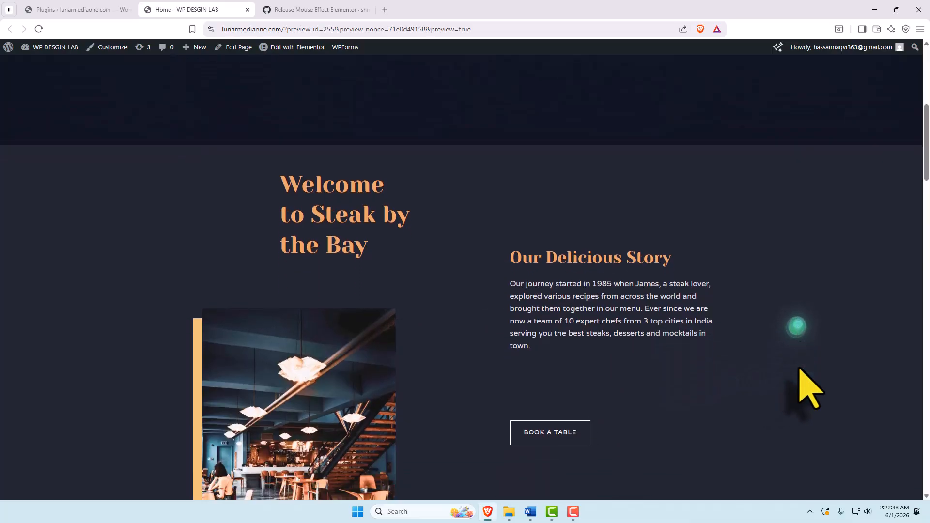
scroll(795, 369, "down", 5)
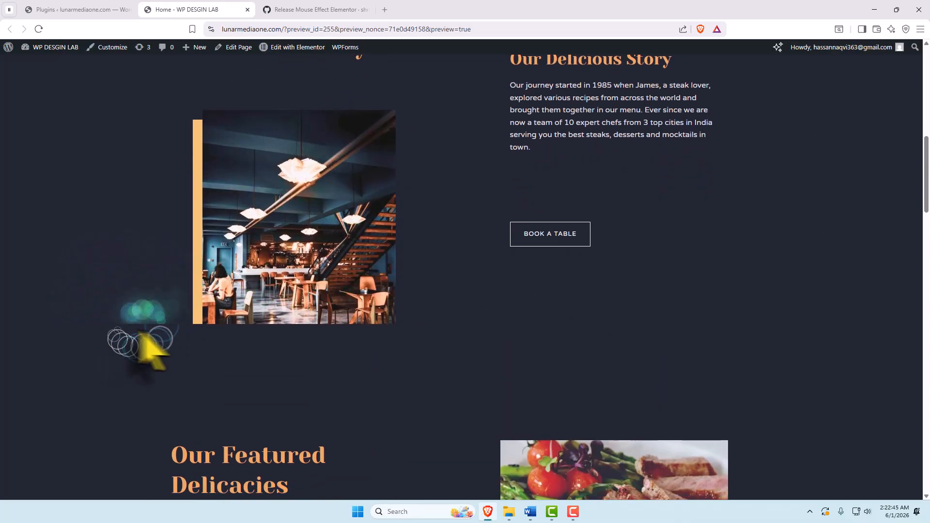
scroll(425, 388, "down", 5)
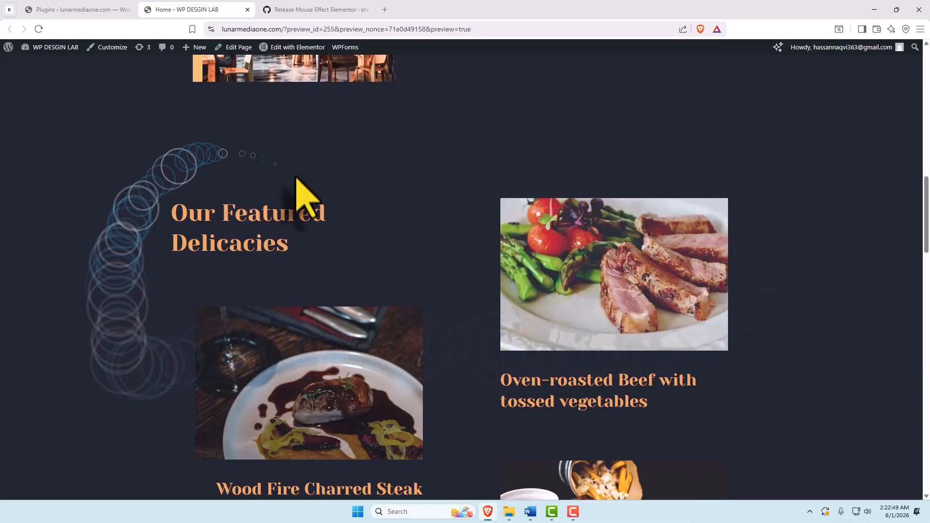
scroll(561, 361, "down", 5)
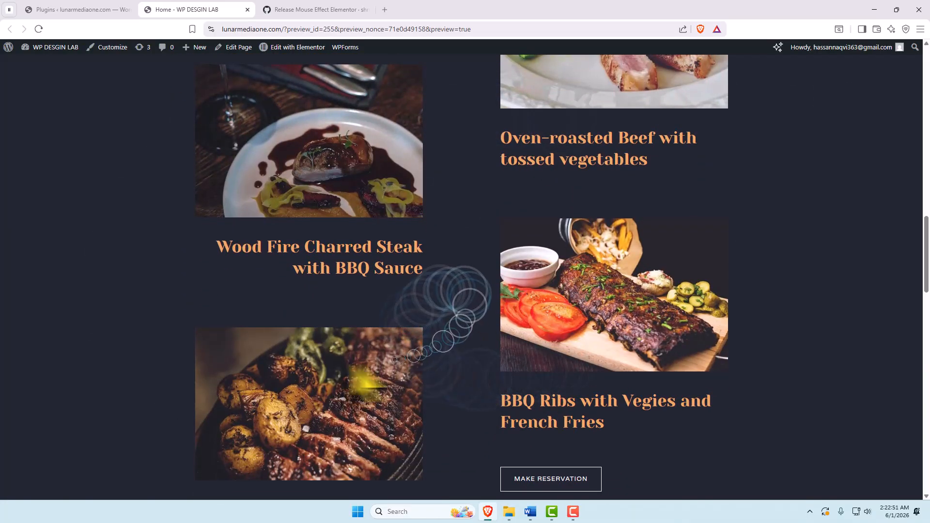
scroll(456, 339, "down", 5)
scroll(422, 373, "down", 4)
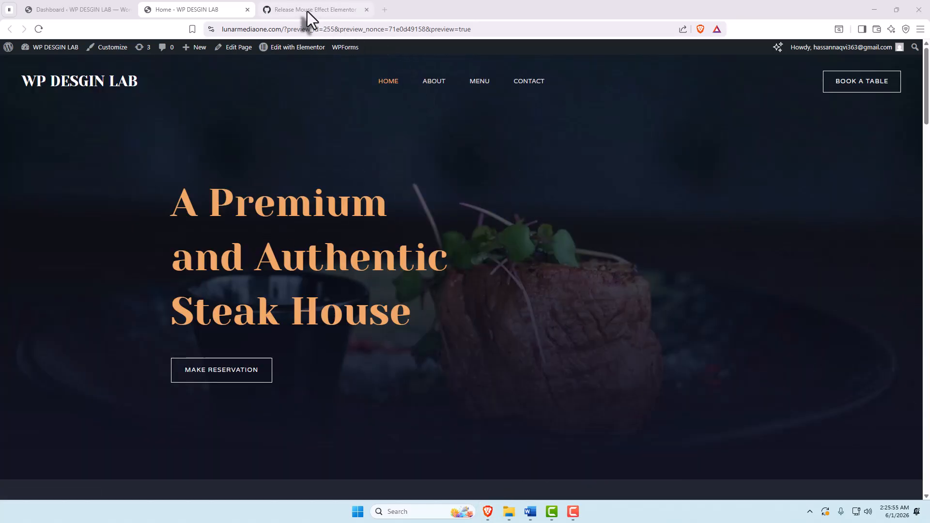
Download the Mouse Effect Elementor 2.0 source code zip from its GitHub release as mouseeffectelementor-2.0 (1) in the video1 folder
left_click(307, 11)
left_click_drag(179, 145, 344, 149)
left_click(458, 155)
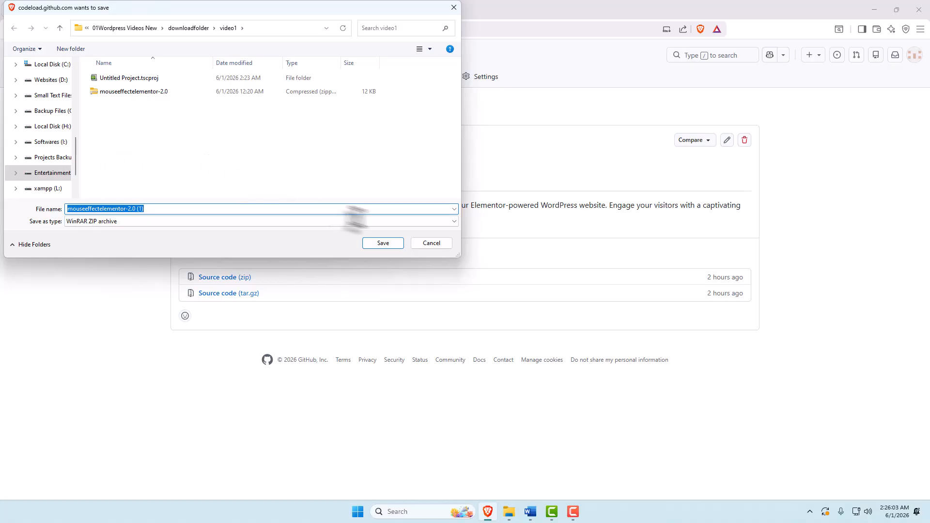
left_click(388, 247)
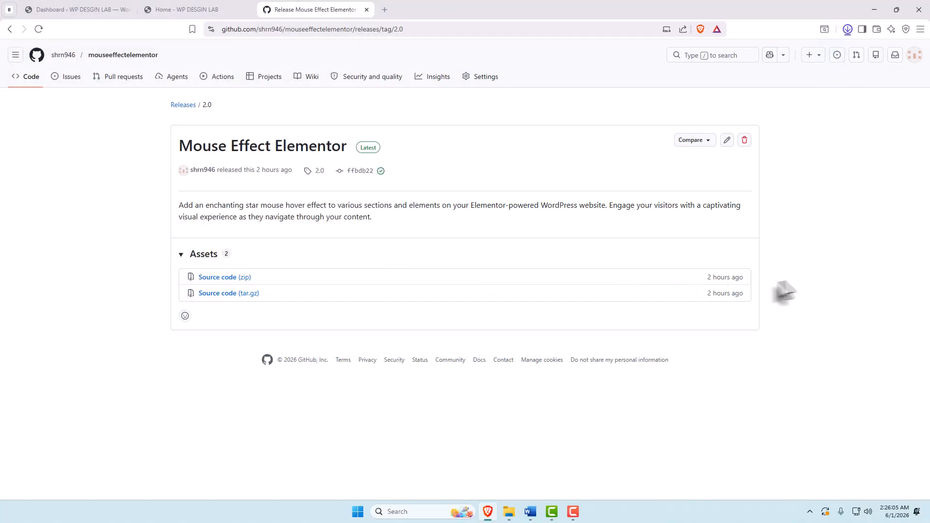
Go back to the WordPress dashboard and open the plugins area to add a plugin
left_click(163, 10)
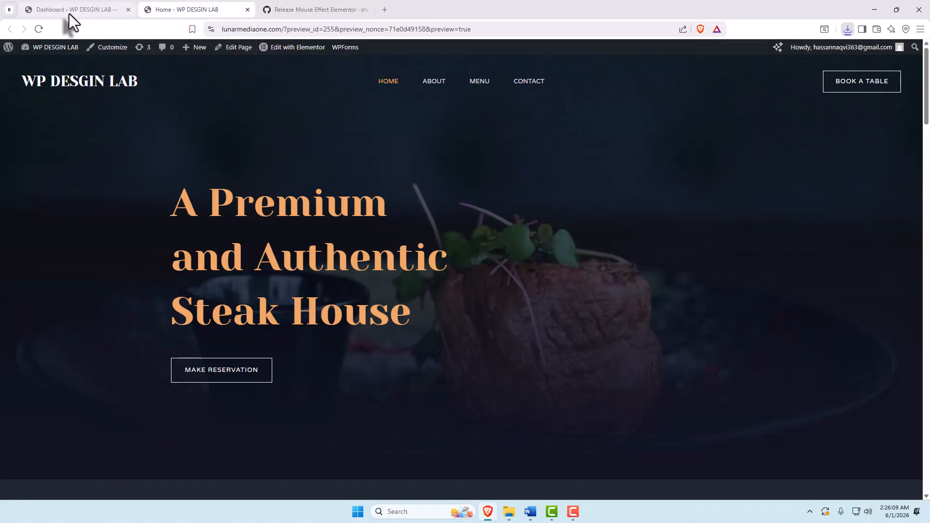
left_click(68, 10)
mouse_move(25, 301)
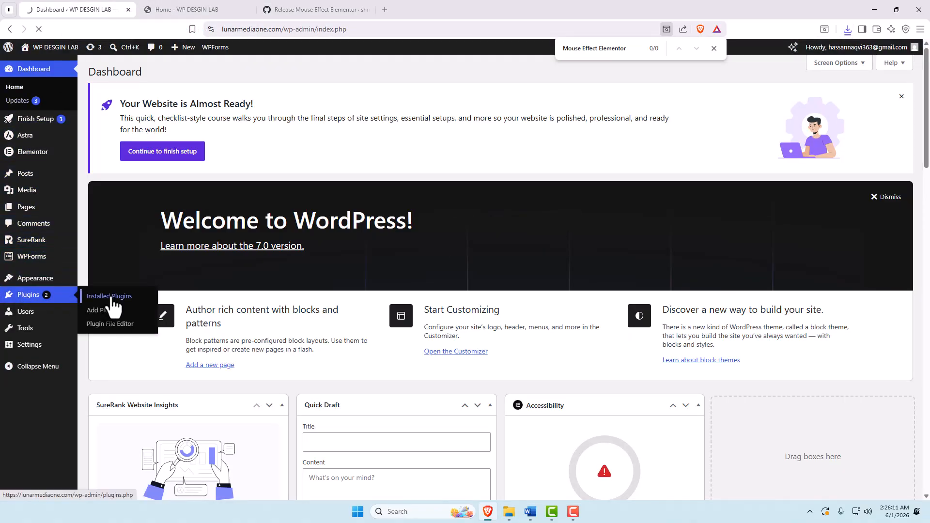
left_click(109, 296)
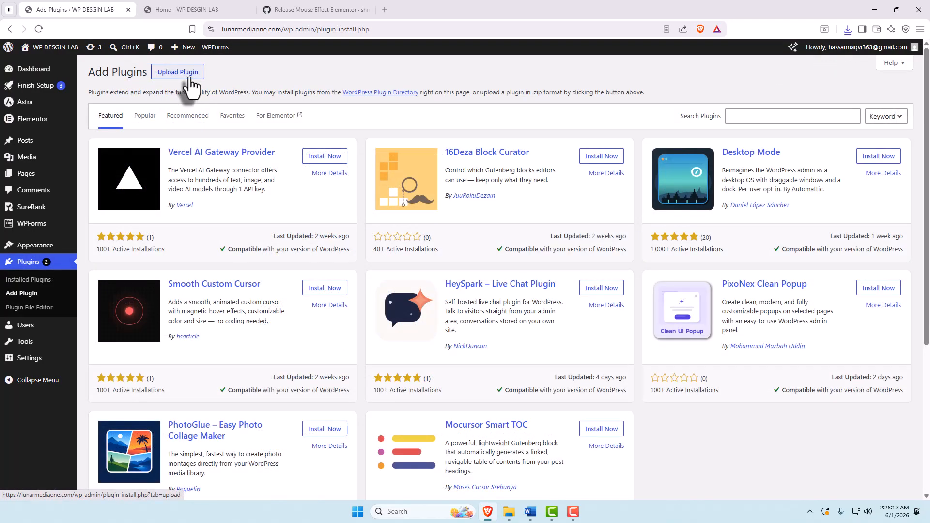
Upload mouseeffectelementor-2.0 (1).zip as a new plugin, install it and activate it
left_click(189, 77)
left_click(429, 159)
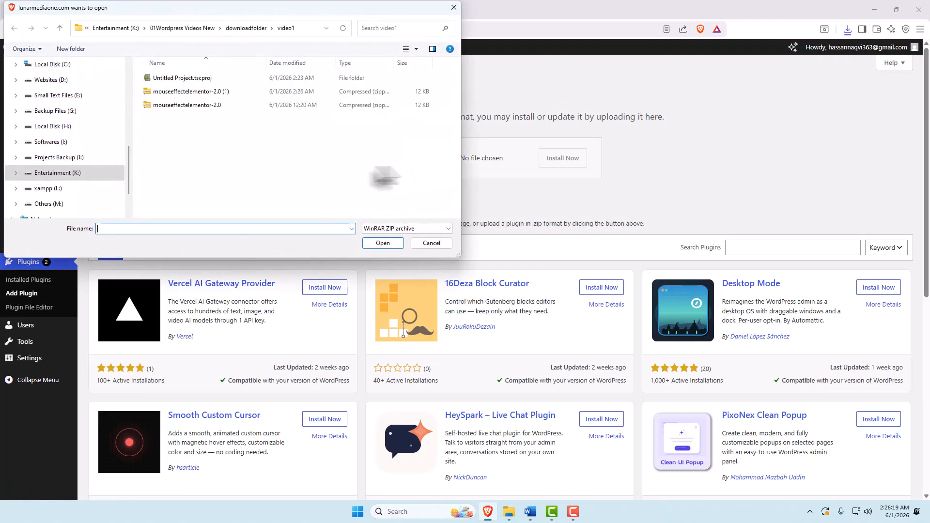
left_click(186, 94)
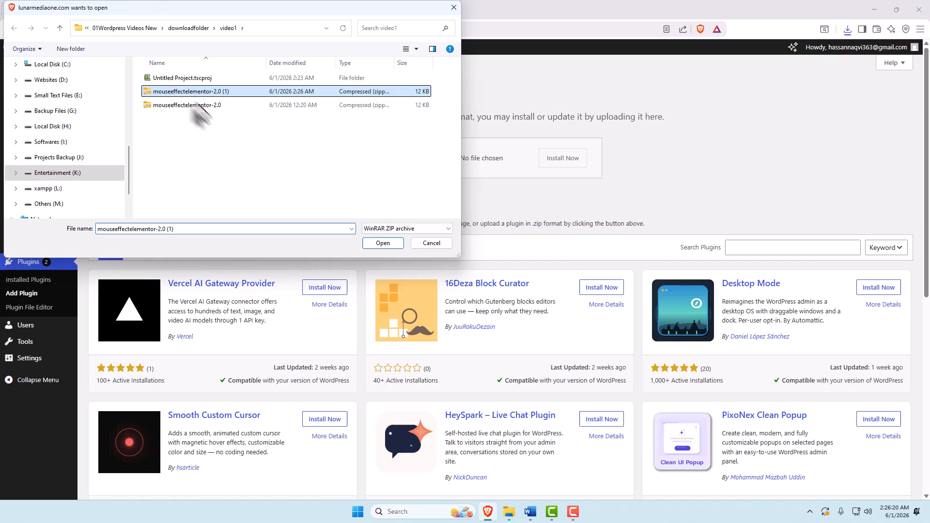
left_click(377, 240)
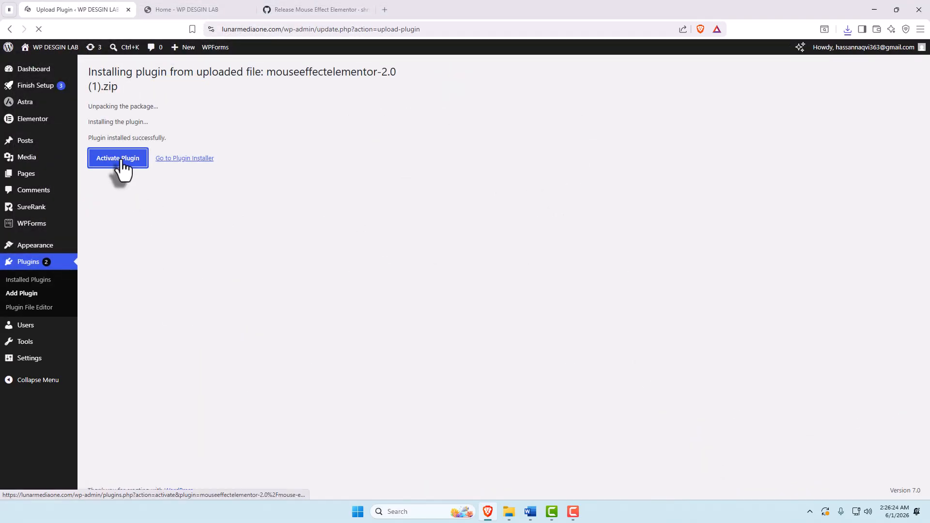
left_click(119, 160)
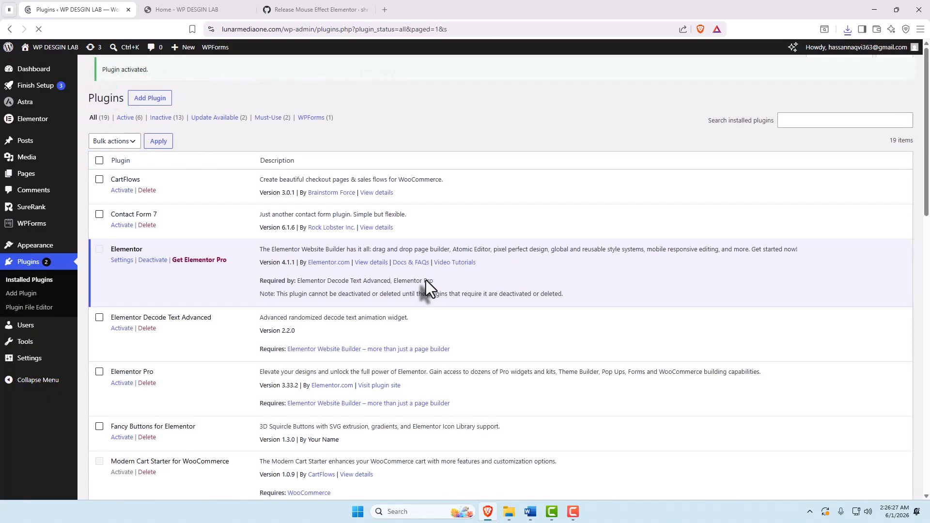
Open the Home page for editing with Elementor in a separate browser tab
mouse_move(43, 56)
left_click(192, 13)
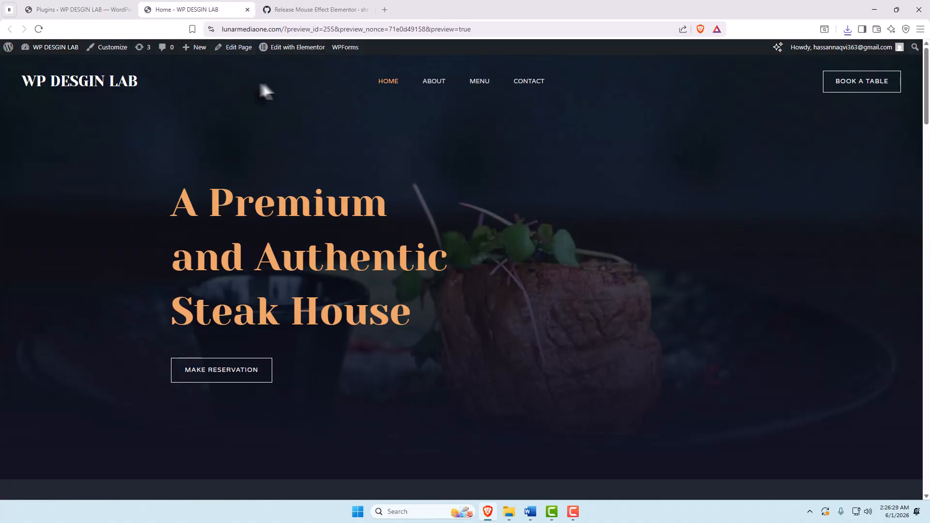
middle_click(300, 49)
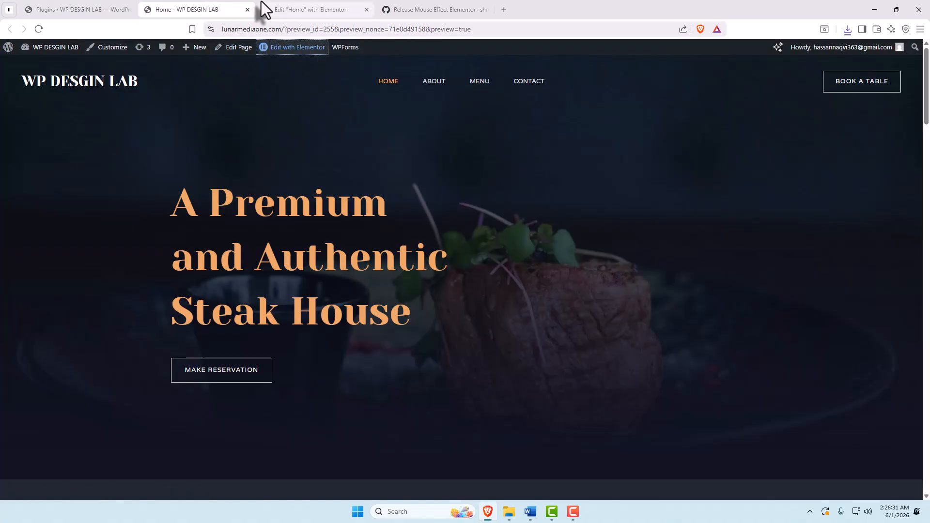
left_click(264, 10)
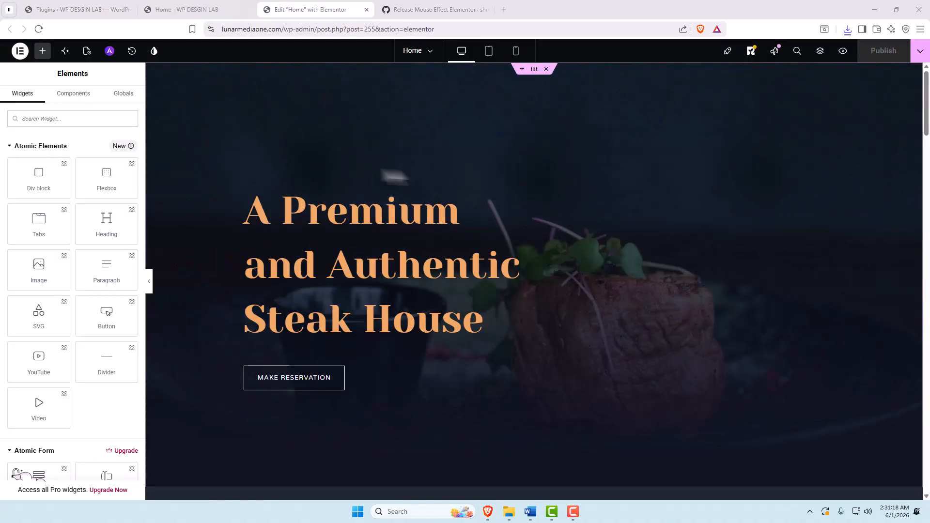
Enable the mouse effect in the Mouse Trail Effects settings of the hero section's container
left_click(535, 70)
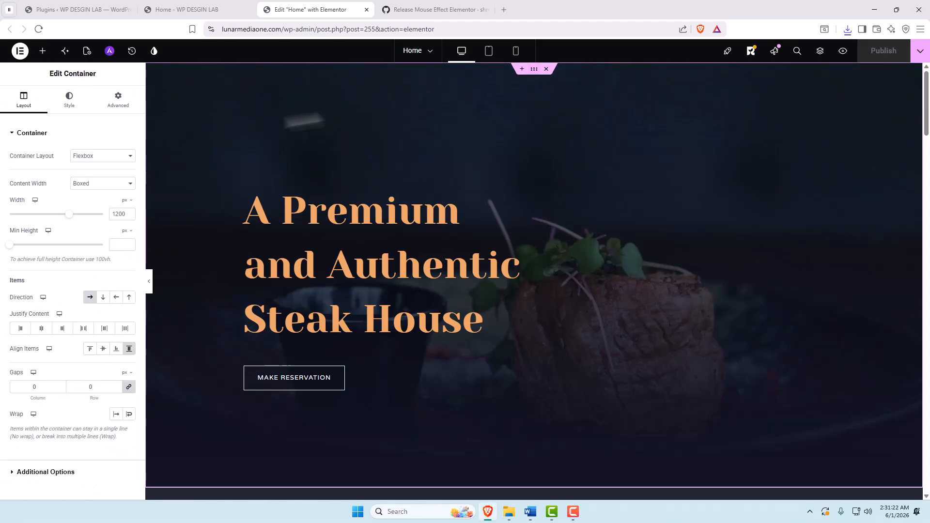
left_click(119, 102)
scroll(101, 252, "down", 3)
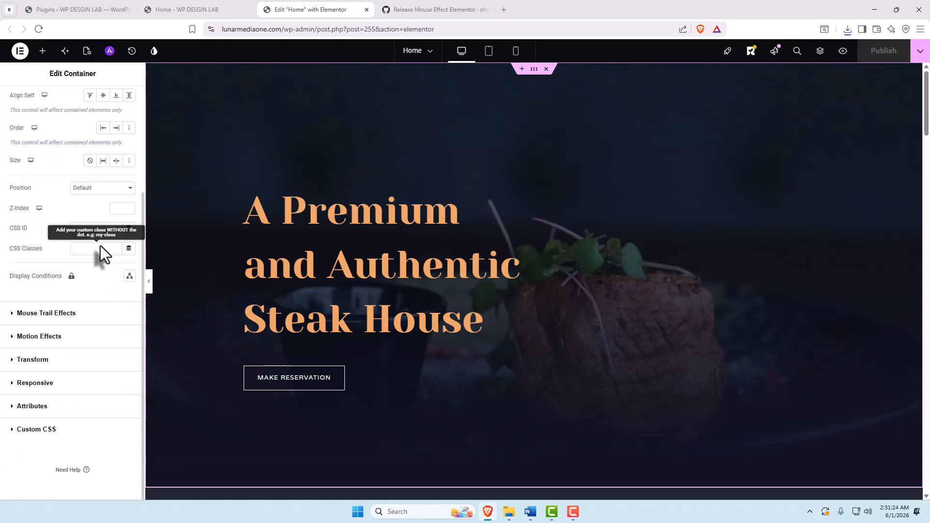
left_click(93, 316)
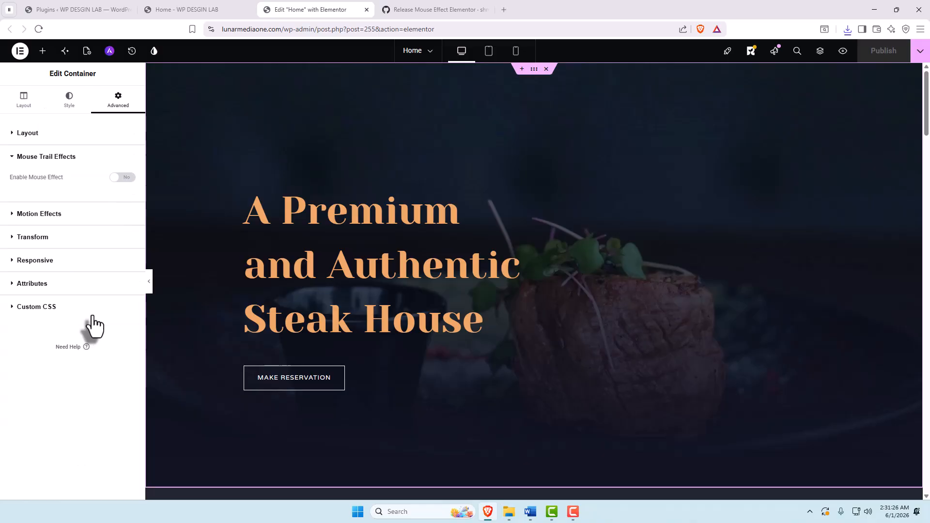
left_click(67, 165)
left_click(79, 151)
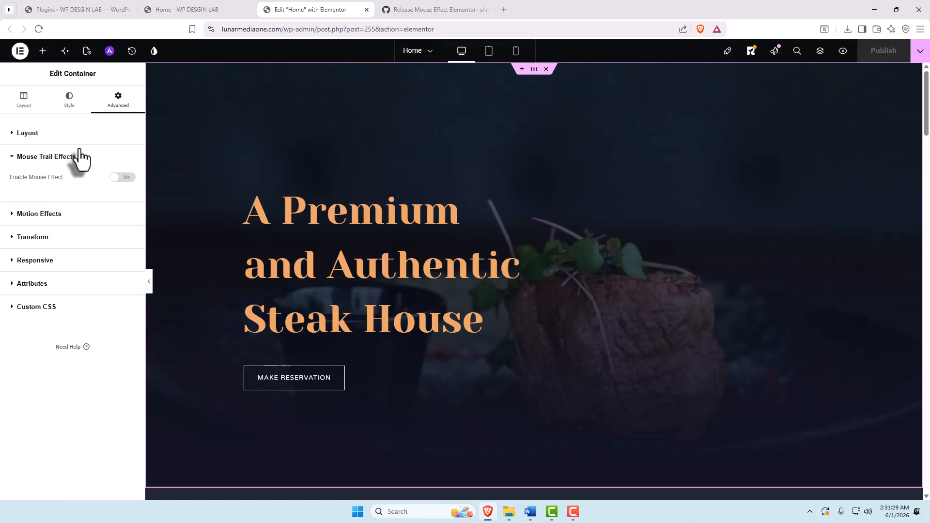
left_click(125, 179)
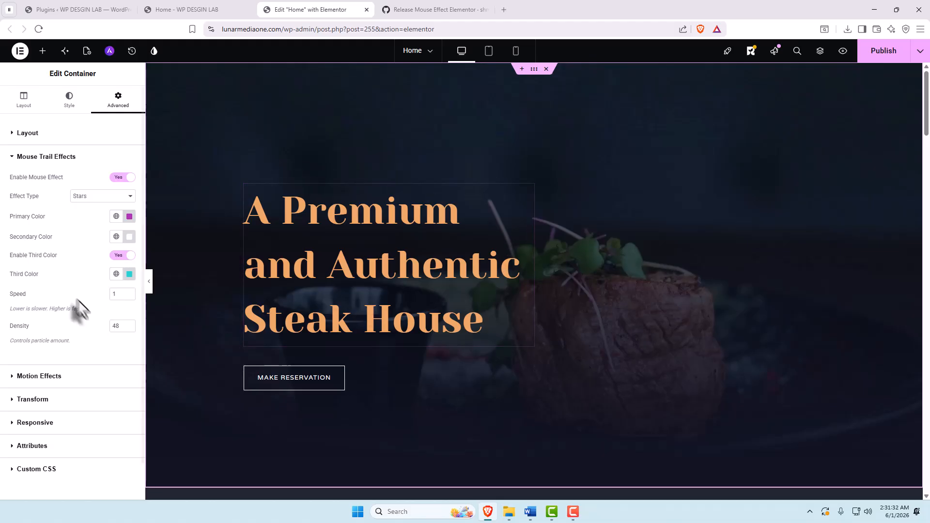
Try the Trail and Ripple effect types, and set the effect type back to Stars
left_click(98, 197)
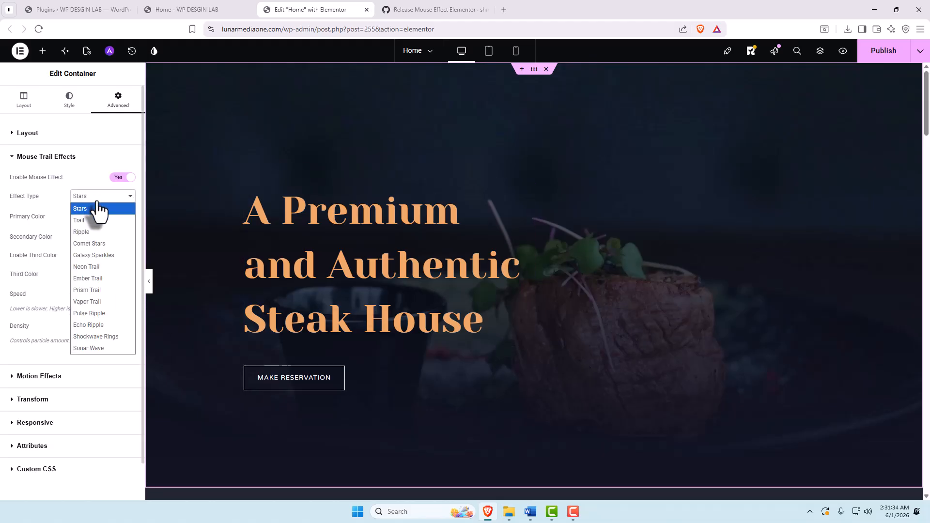
left_click(94, 220)
left_click(97, 196)
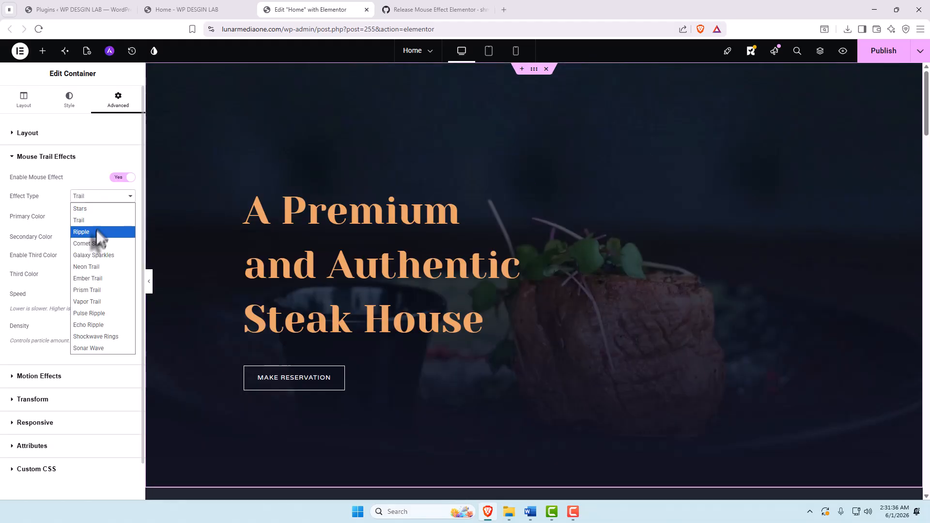
left_click(95, 232)
left_click(95, 197)
left_click(96, 210)
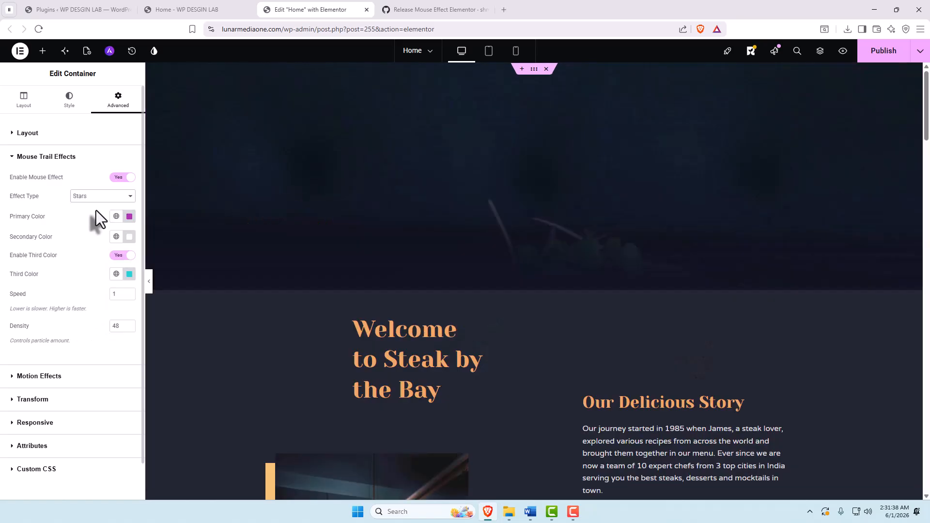
Set the primary color of the Stars mouse effect to bright pink, #F55BFC
left_click_drag(54, 217, 12, 214)
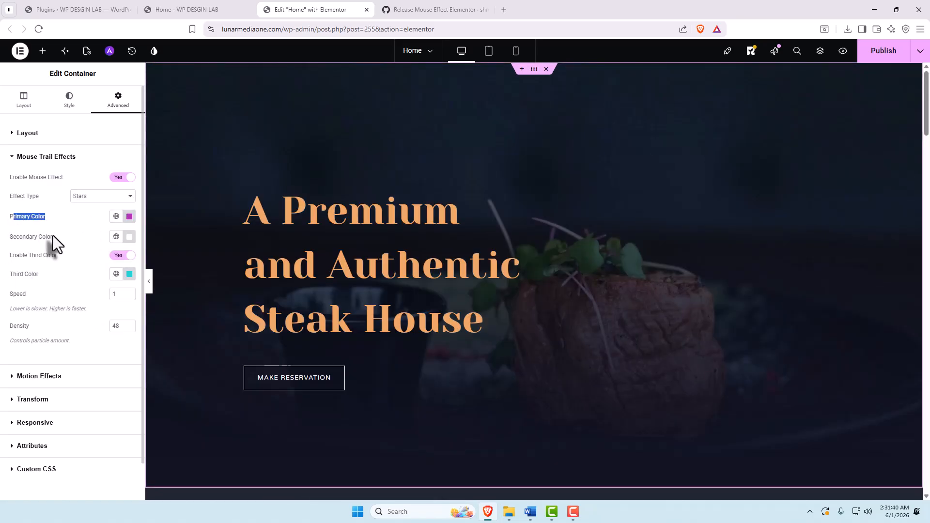
left_click_drag(54, 236, 22, 237)
left_click(130, 217)
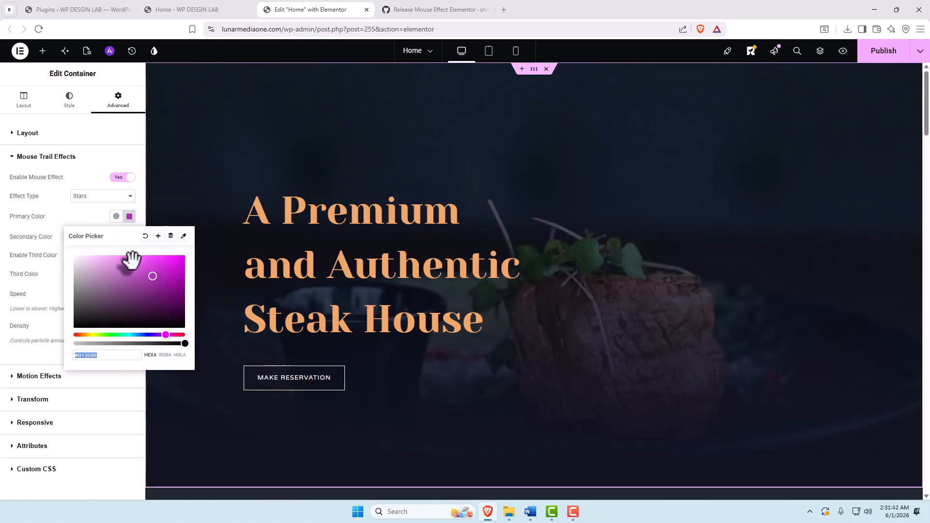
left_click(139, 265)
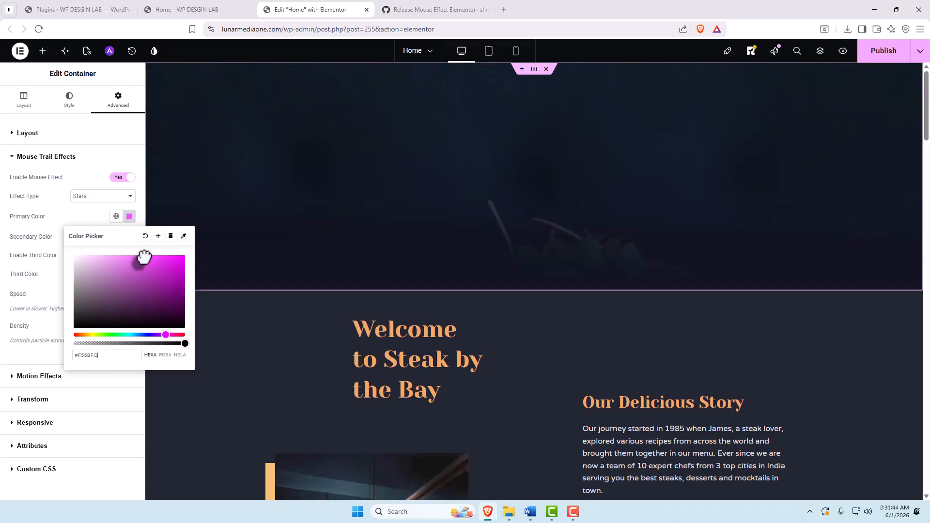
left_click(72, 208)
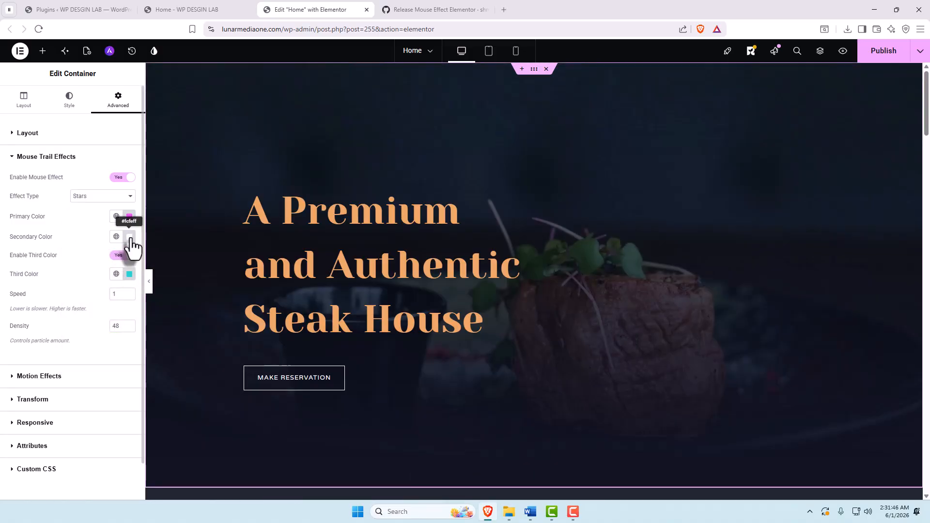
Set the secondary color of the mouse effect to light purple, #E085EB
left_click(129, 237)
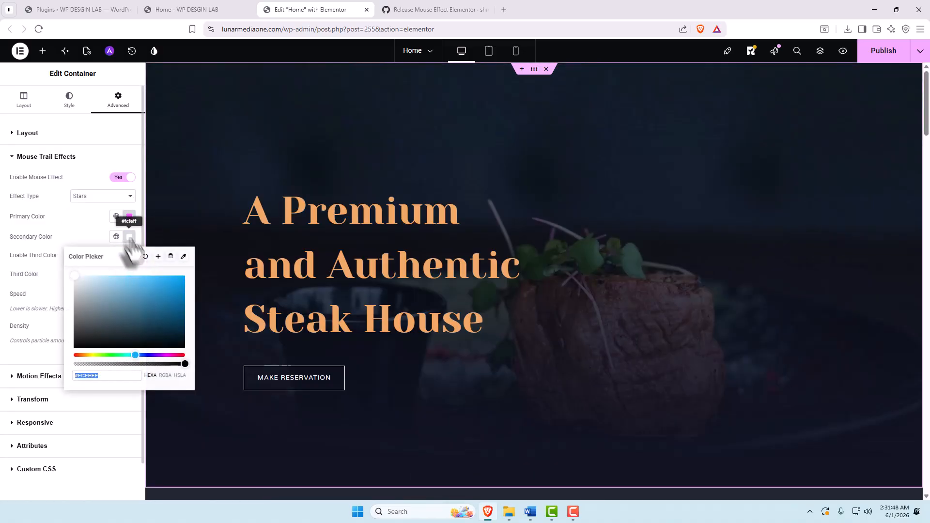
left_click_drag(135, 354, 164, 357)
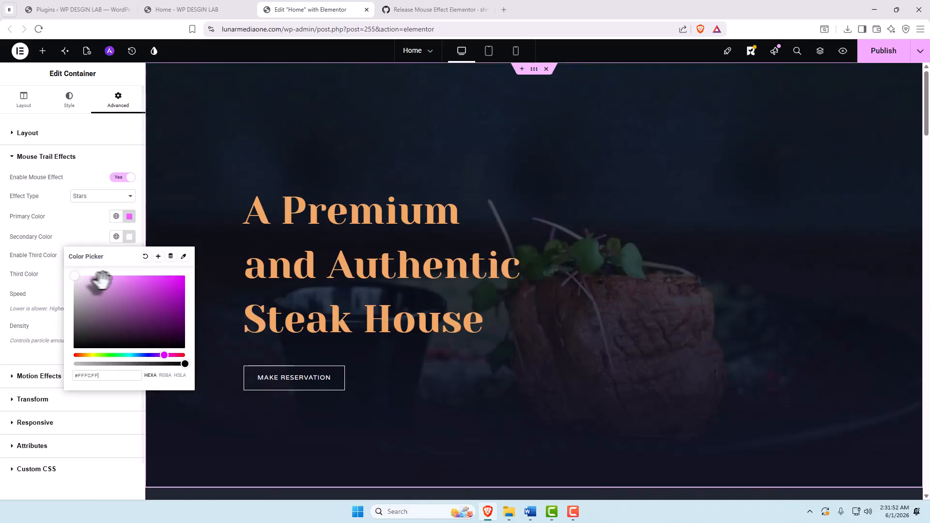
left_click(121, 281)
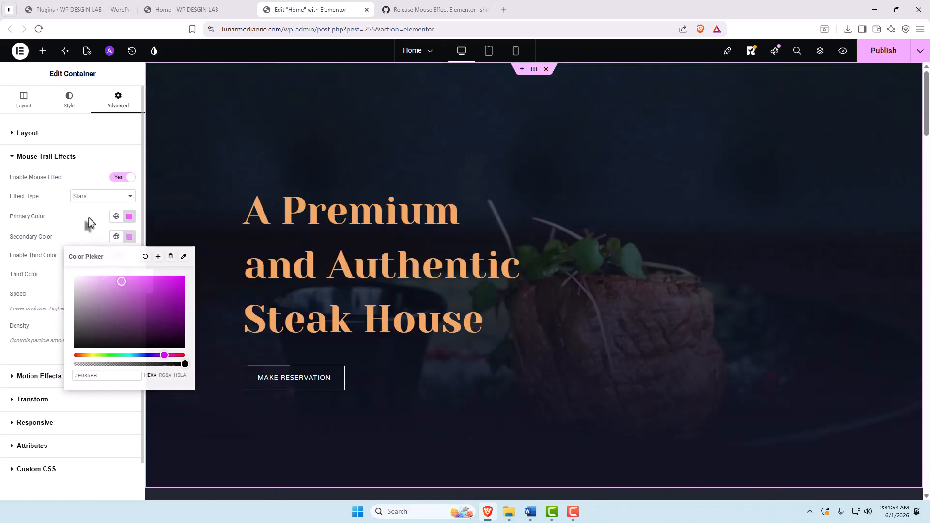
left_click(88, 217)
Change the third color of the mouse effect to near-white and set the density to 55
left_click(130, 278)
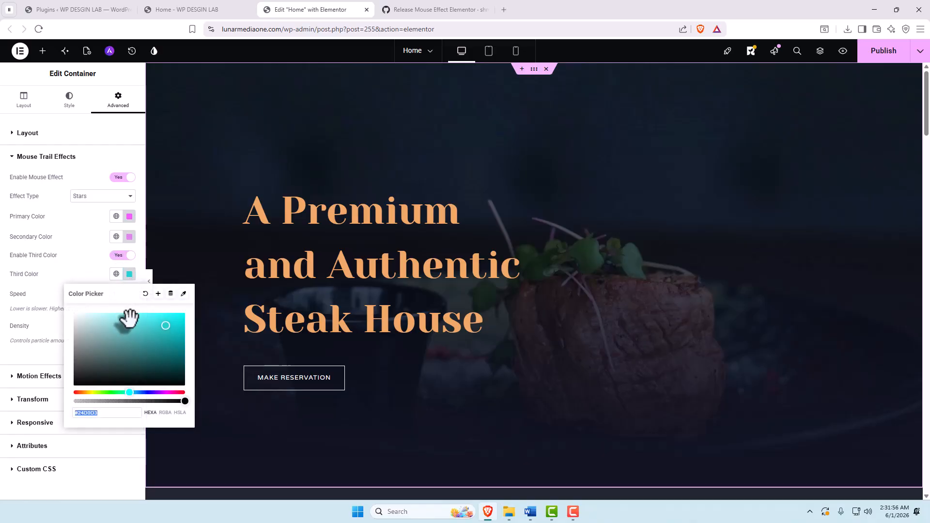
left_click_drag(126, 318, 76, 313)
left_click(65, 252)
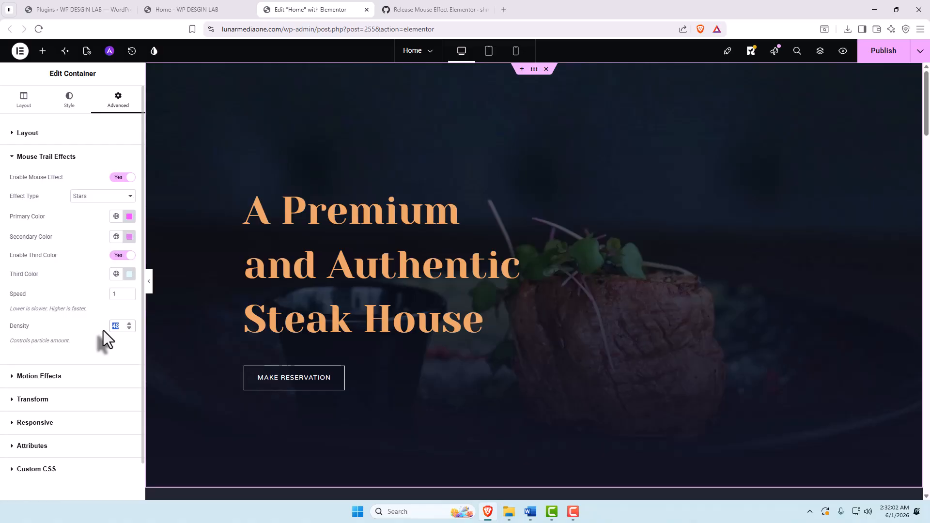
type("55")
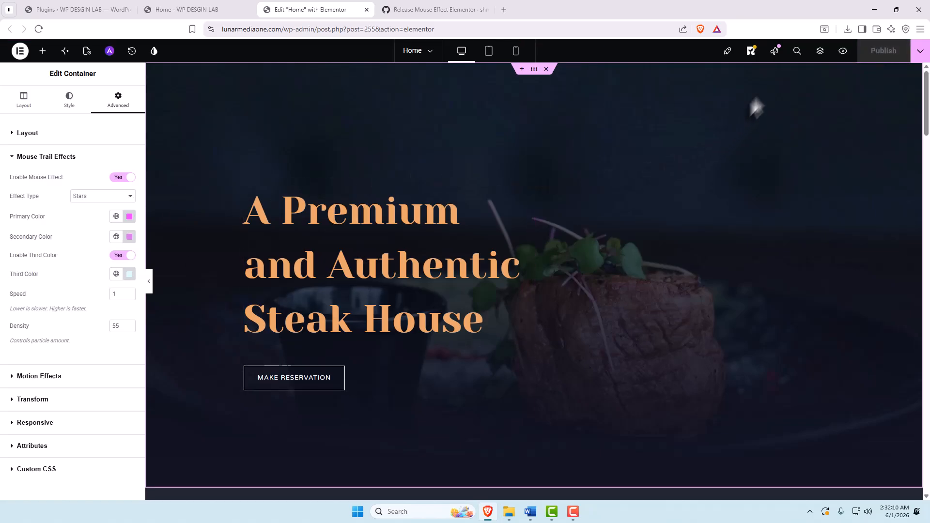
Preview the Home page to check the Stars mouse effect on the hero section, and return to the editor
left_click(843, 52)
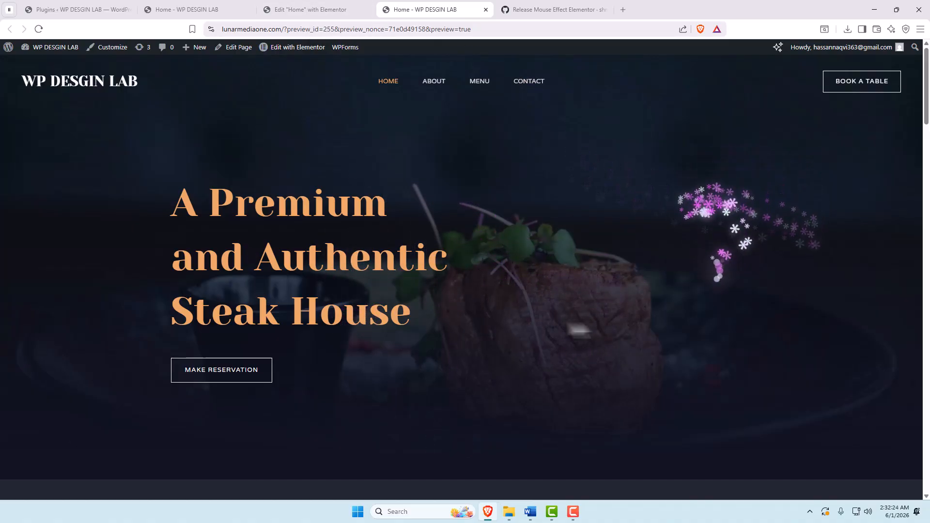
left_click(323, 11)
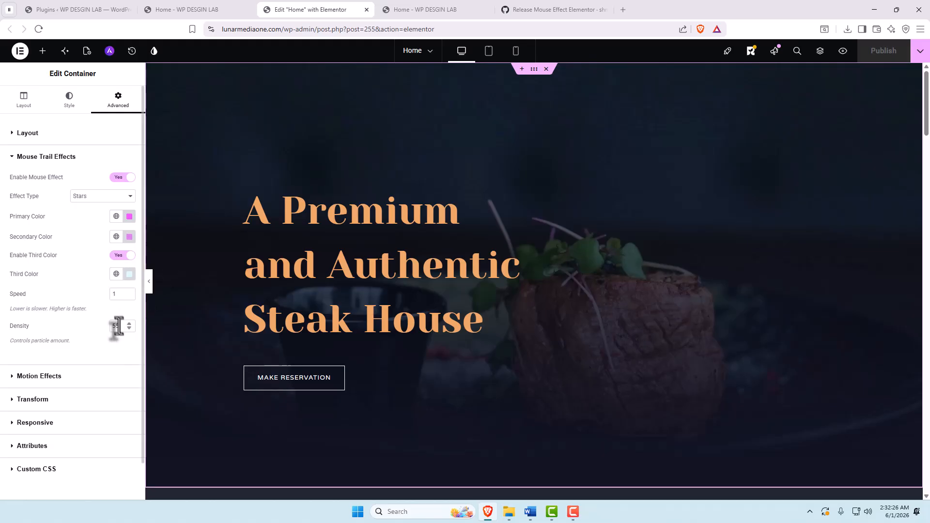
Try the Trail effect type with a density of 30 on the hero section, publish the page and check its preview
type("30")
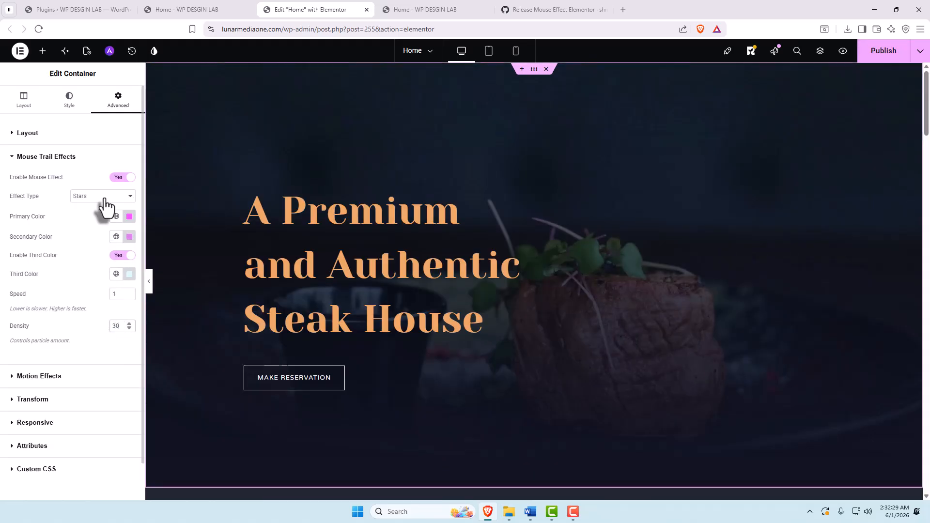
left_click(105, 199)
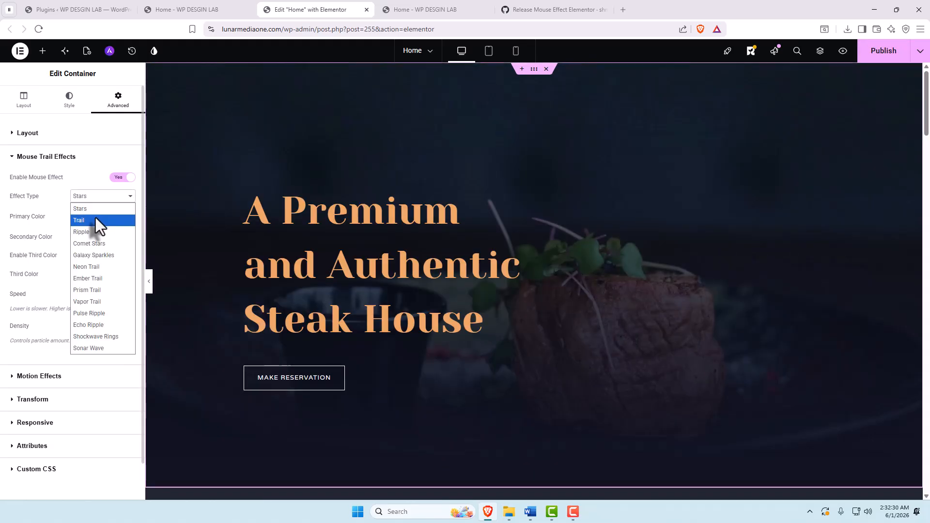
left_click(95, 218)
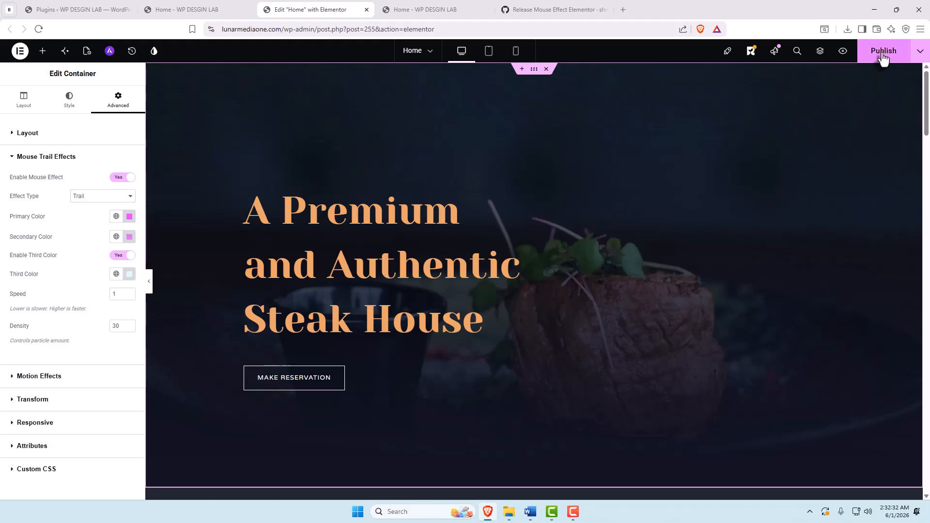
left_click(883, 57)
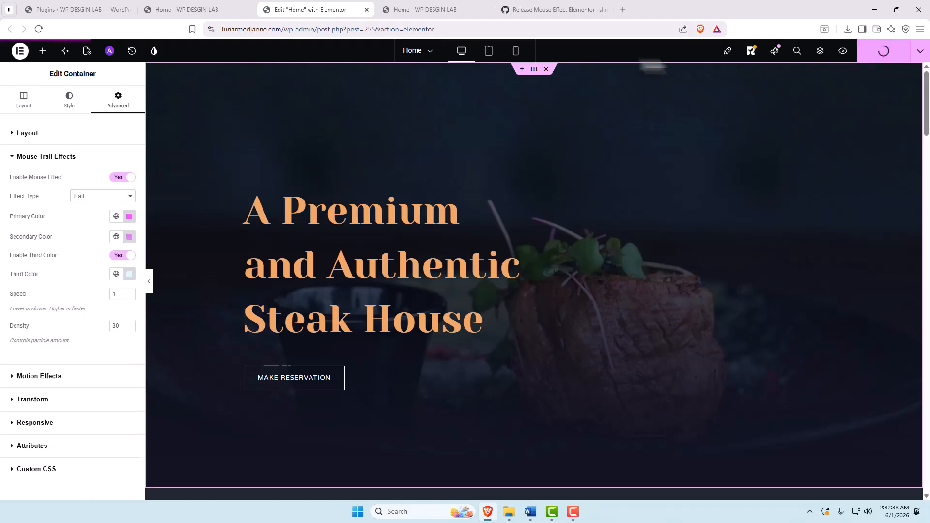
left_click(421, 10)
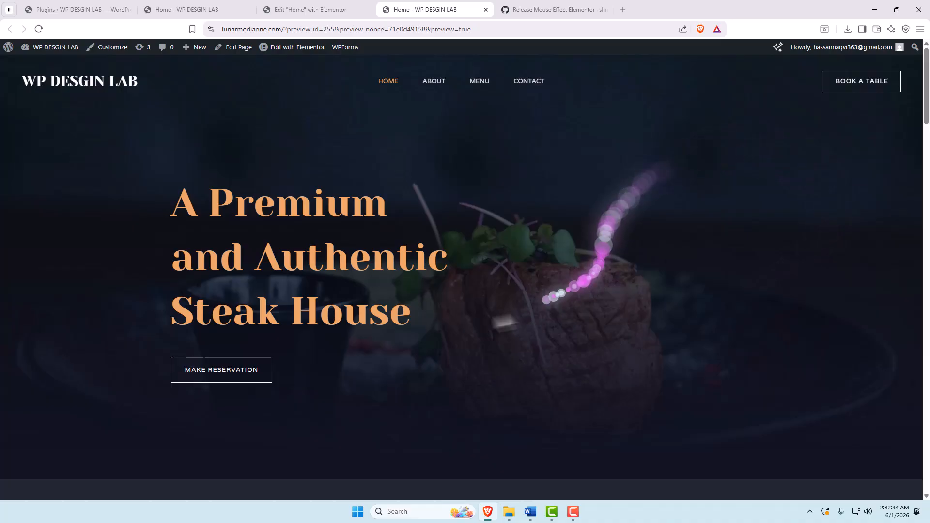
Set the hero section's mouse effect density to 20 and its effect type to Stars, and publish the page
left_click(323, 10)
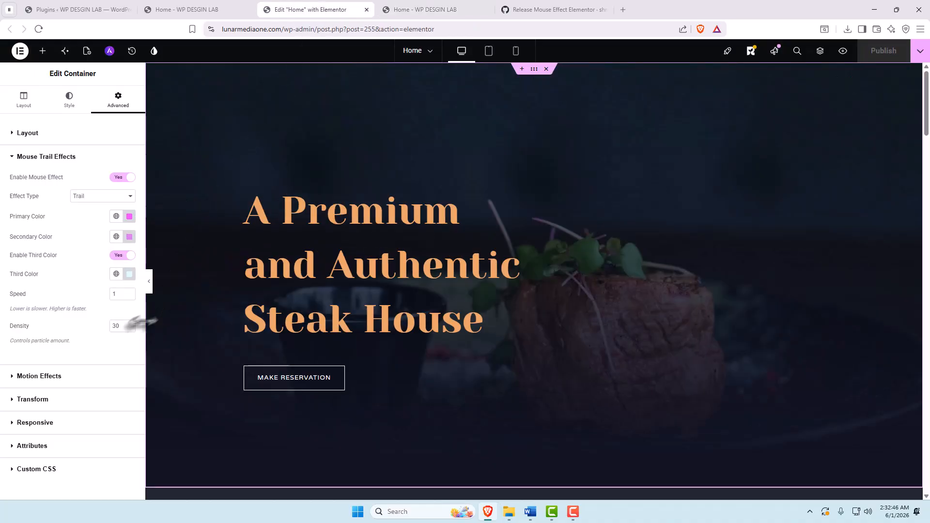
left_click_drag(127, 325, 106, 330)
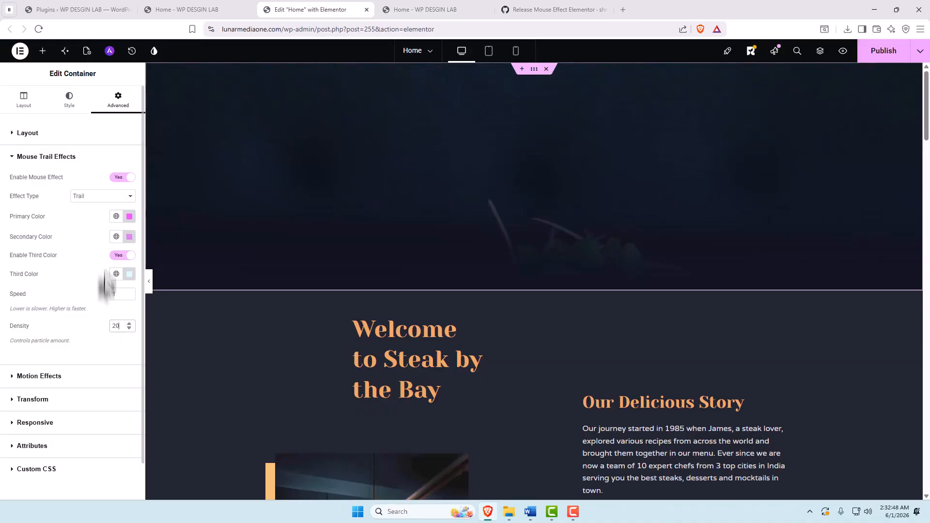
left_click(104, 197)
left_click(92, 209)
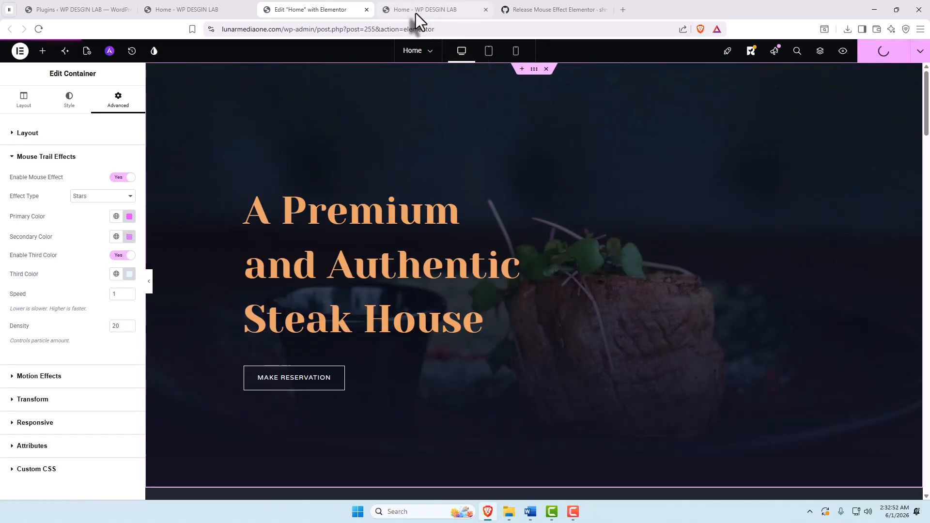
Check the Stars mouse trail across the hero section in the page preview
left_click(414, 9)
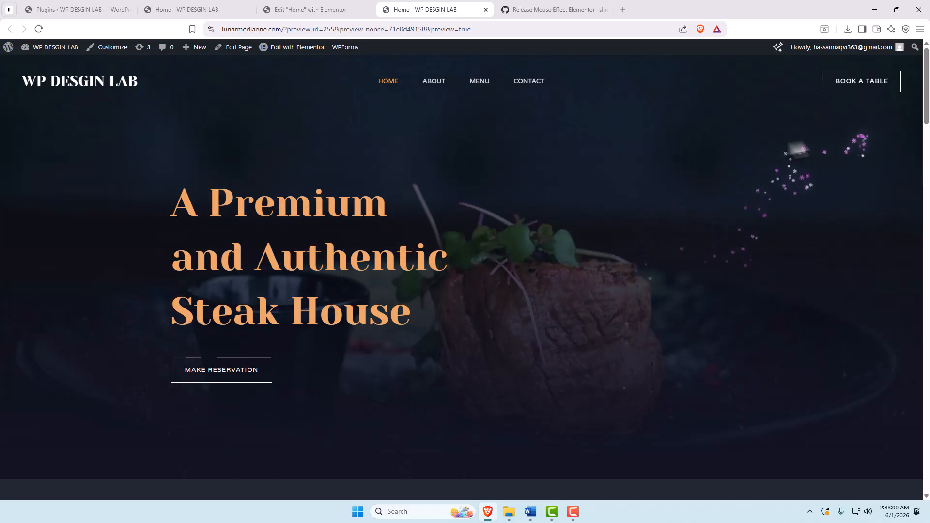
left_click_drag(154, 192, 411, 317)
left_click(601, 302)
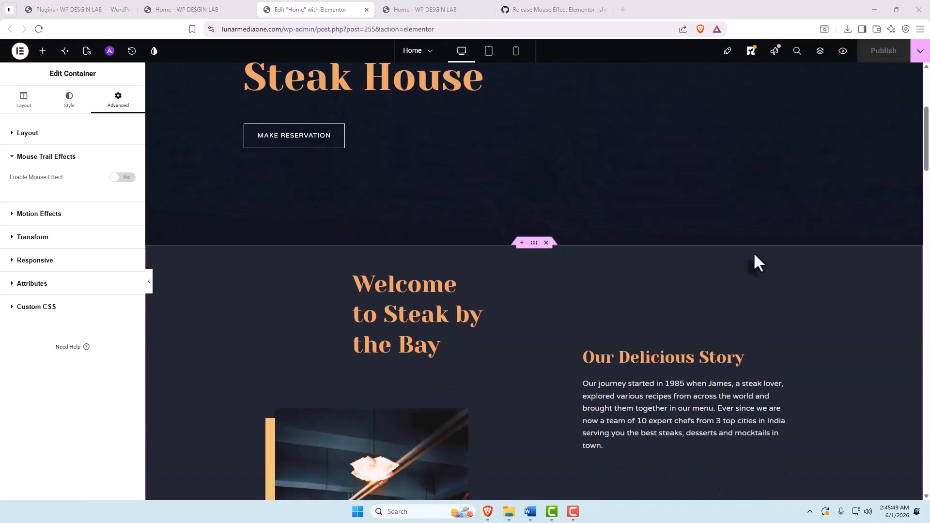
Enable the mouse effect on the outer container of the "Welcome to Steak by the Bay" section with the Galaxy Sparkles effect type
scroll(754, 252, "down", 6)
scroll(754, 252, "up", 3)
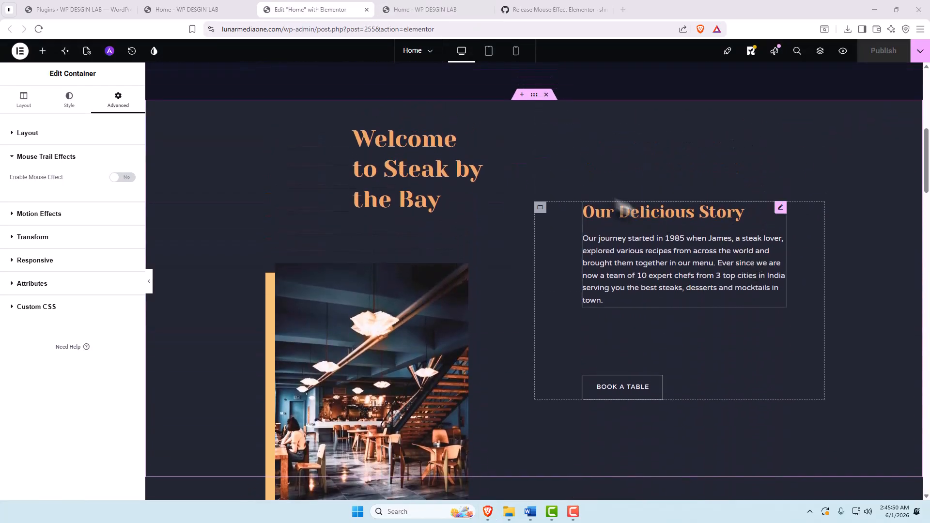
left_click(535, 96)
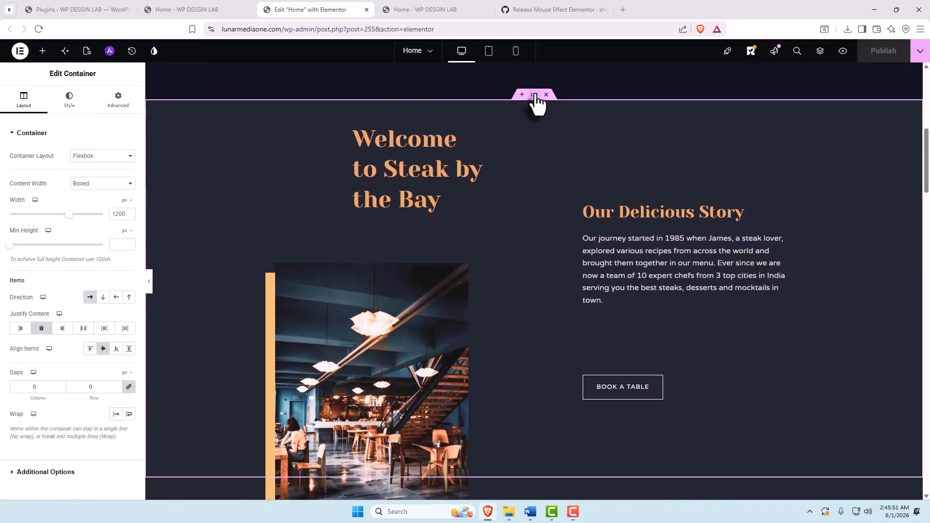
left_click(118, 104)
scroll(104, 239, "down", 5)
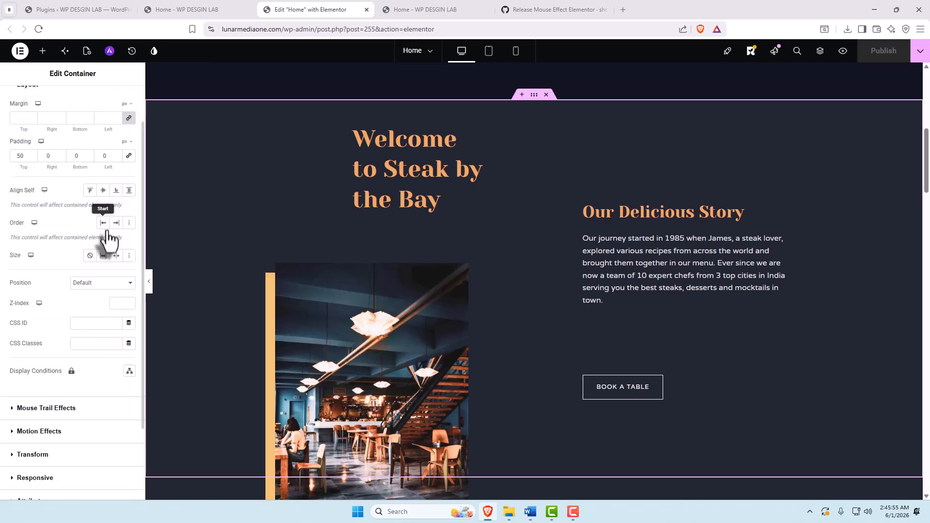
left_click(89, 315)
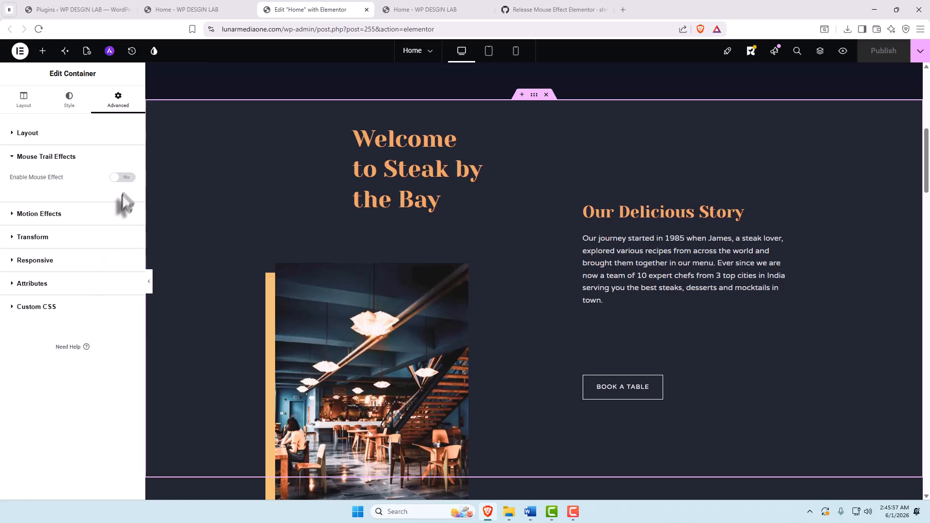
left_click(125, 178)
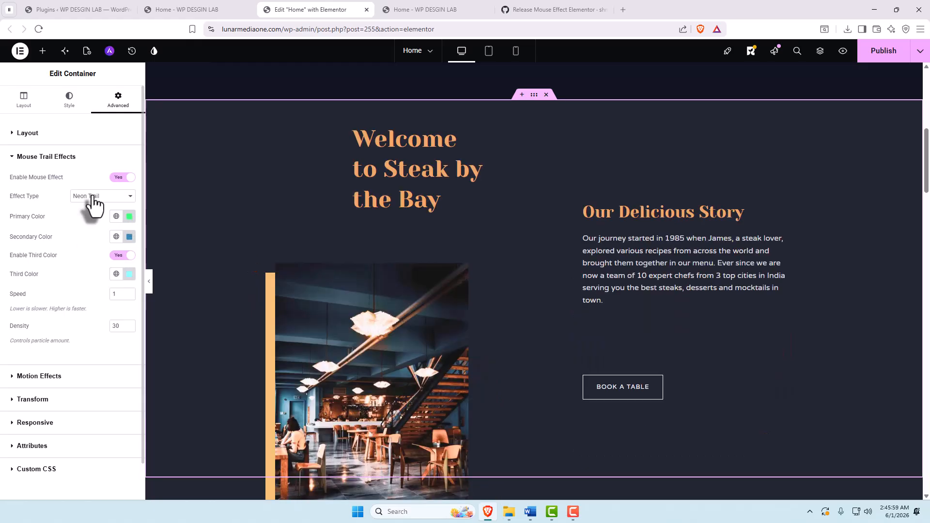
left_click(93, 199)
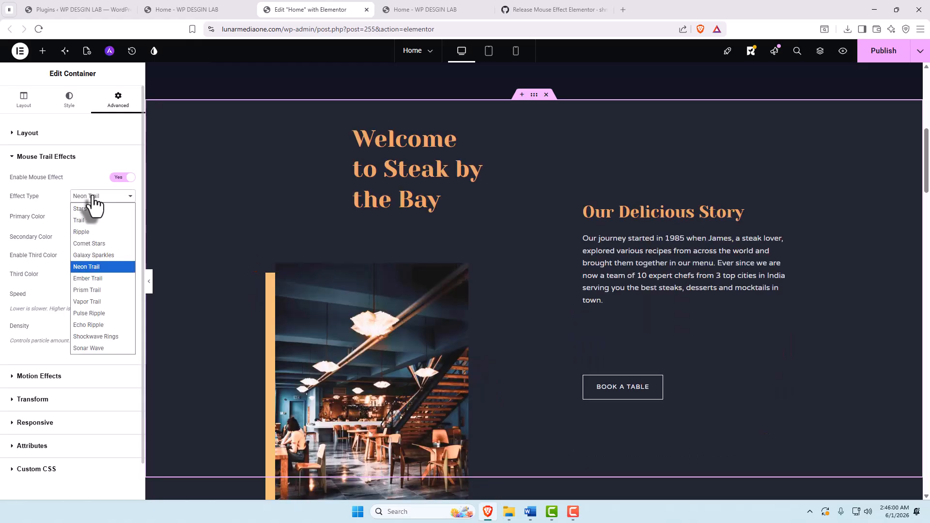
left_click(100, 255)
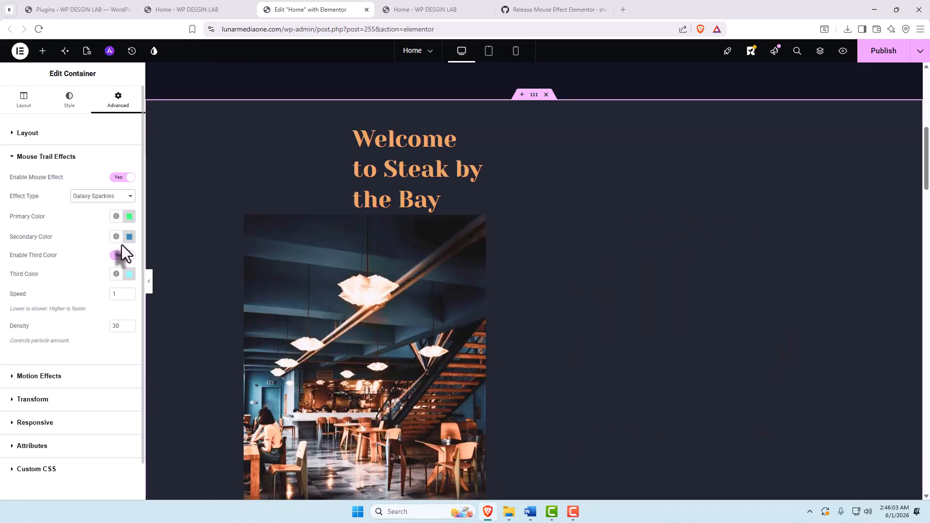
Set the secondary color of the Galaxy Sparkles effect to light purple
left_click(129, 237)
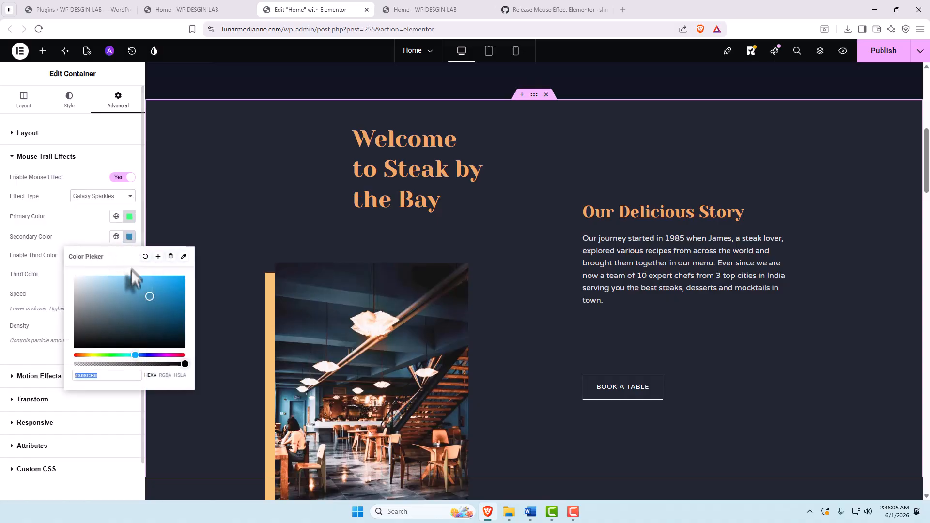
left_click_drag(129, 290, 114, 280)
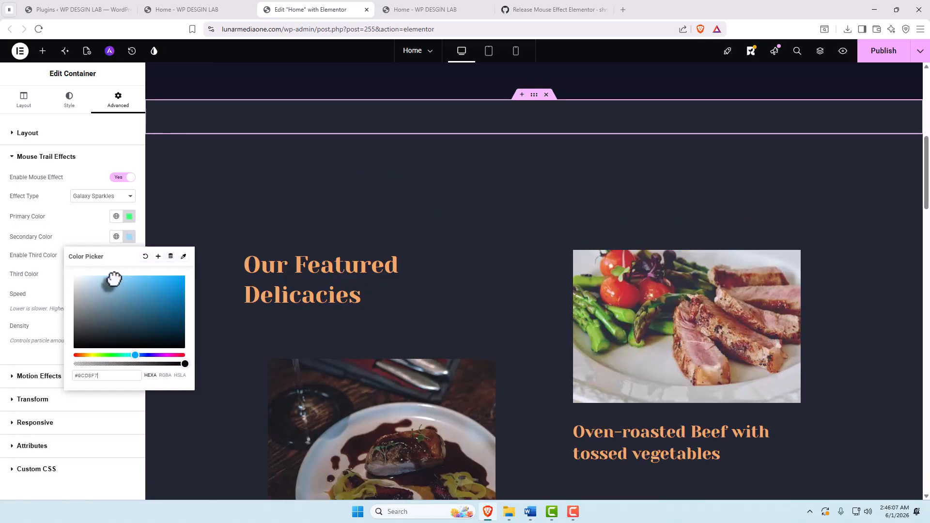
left_click_drag(137, 355, 153, 356)
left_click(85, 227)
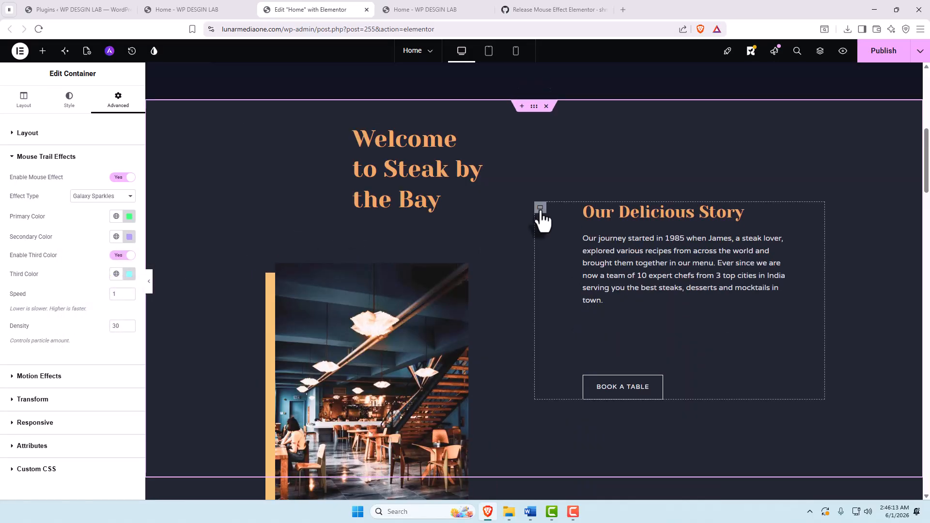
Enable the Trail mouse effect on the inner container holding the "Welcome to Steak by the Bay" heading, and publish the page
left_click(249, 132)
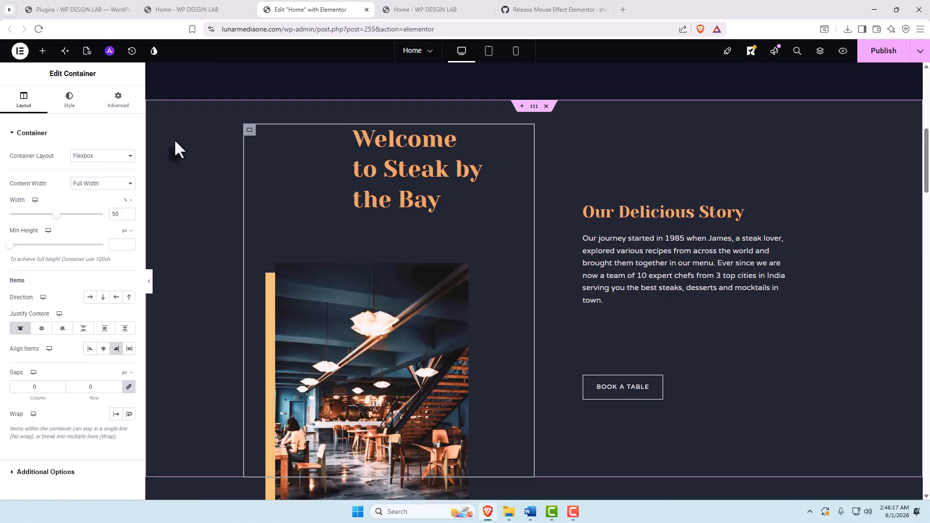
left_click(116, 104)
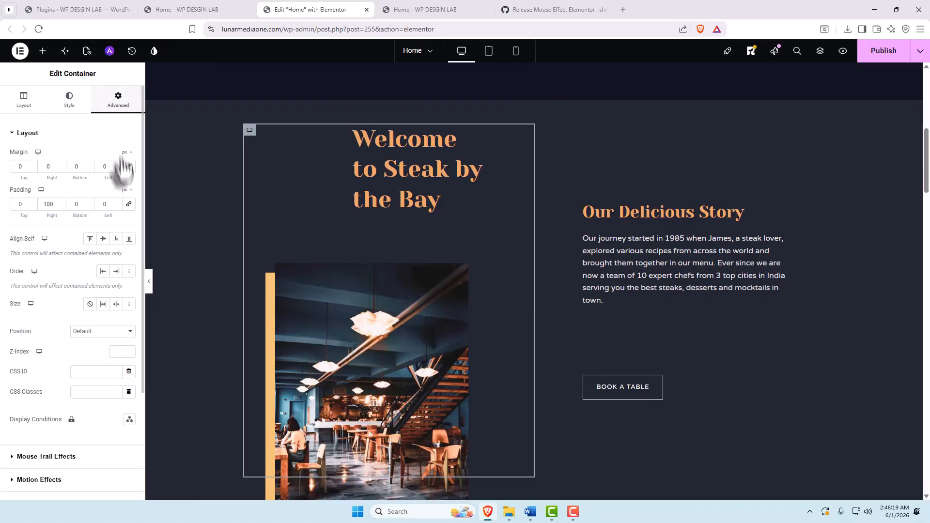
scroll(89, 412, "down", 1)
left_click(47, 408)
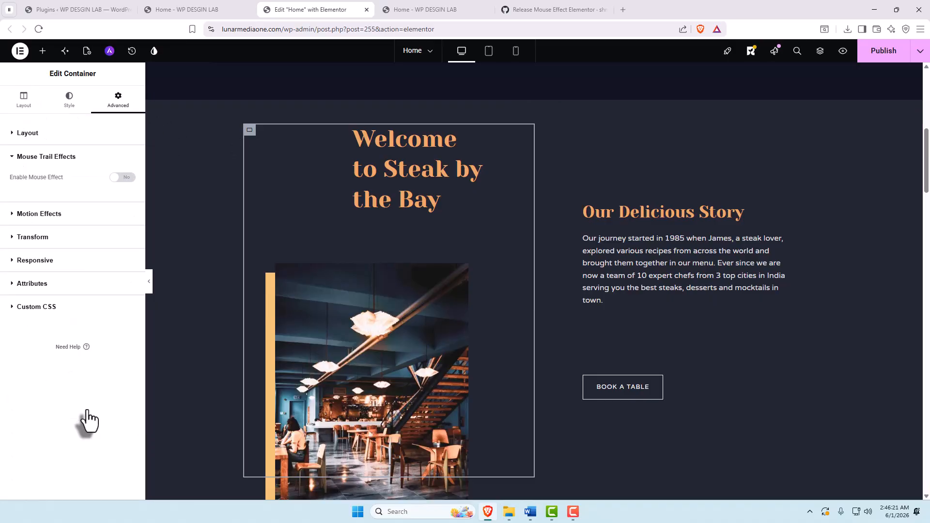
left_click(125, 178)
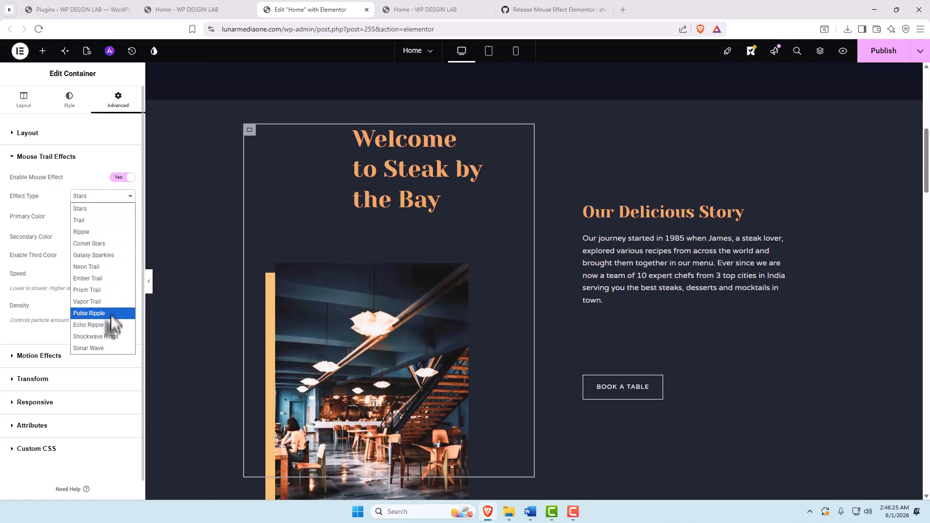
left_click(101, 224)
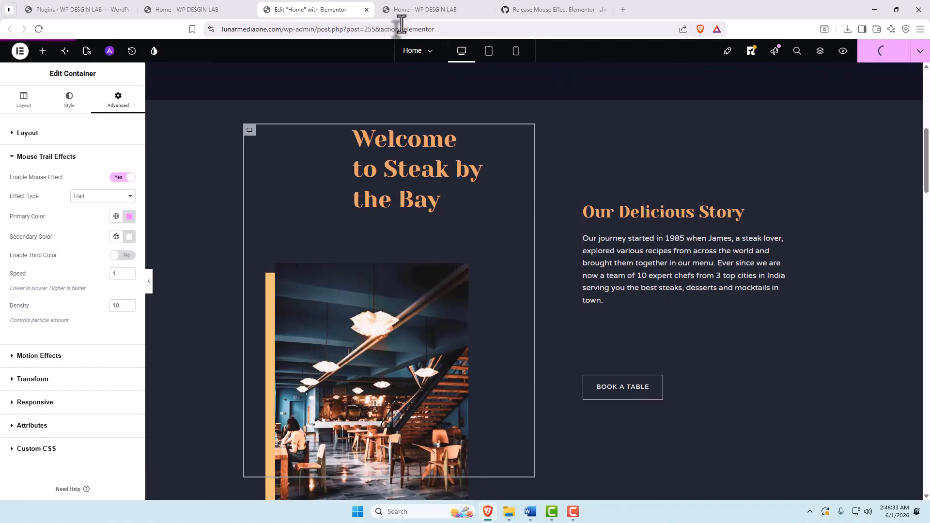
Check the mouse effects on the hero and "Welcome to Steak by the Bay" sections in the page preview
left_click(412, 12)
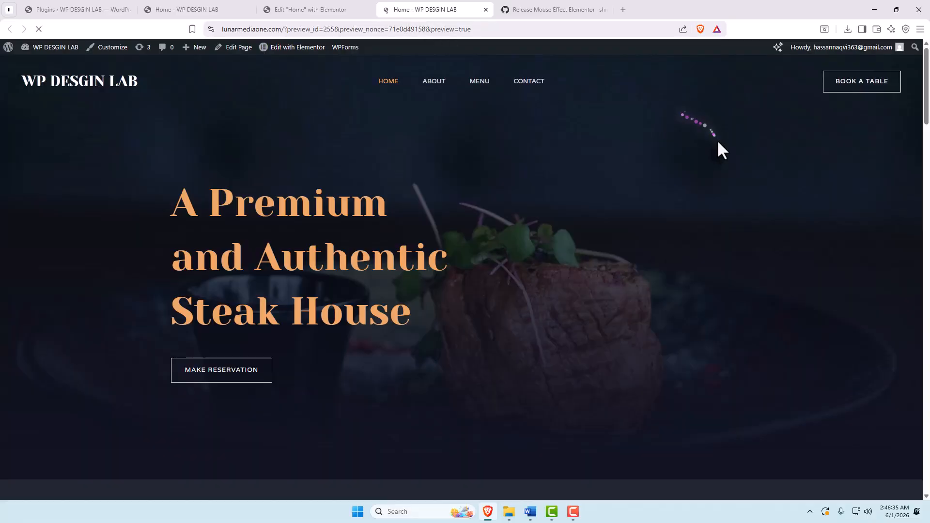
scroll(725, 199, "down", 7)
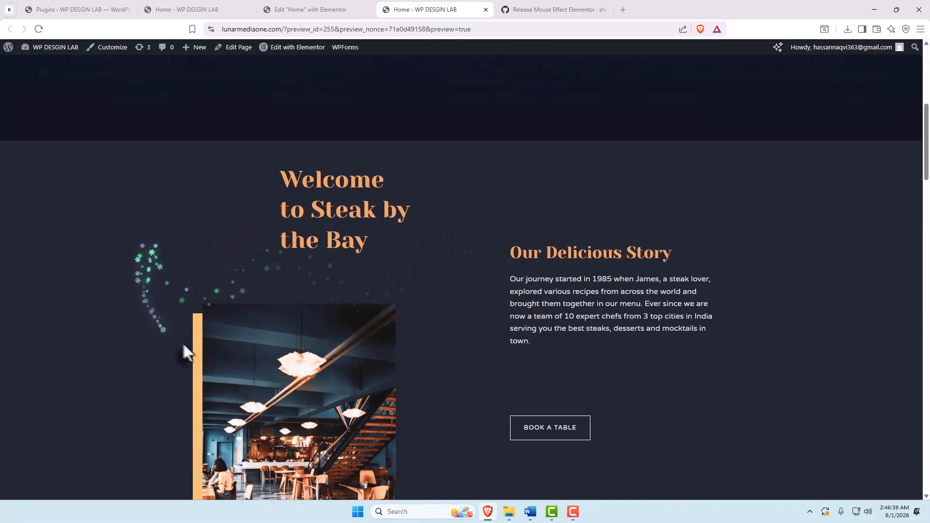
scroll(325, 387, "down", 5)
scroll(368, 180, "up", 2)
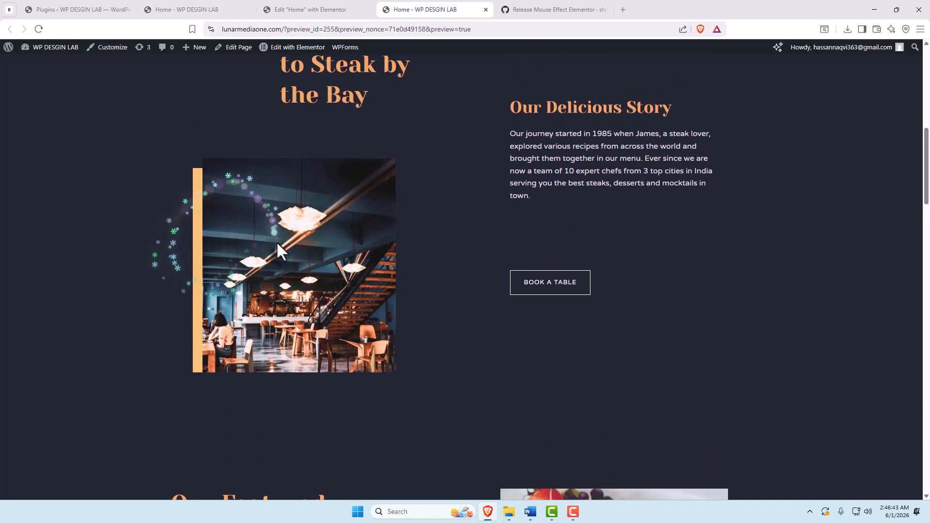
scroll(385, 242, "up", 1)
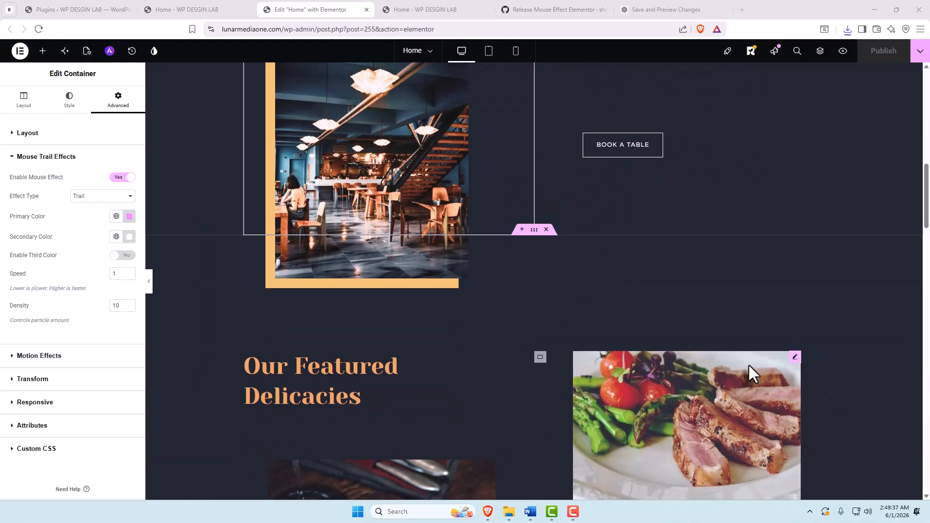
Enable the mouse effect on the outer container of the "Our Featured Delicacies" section with the Pulse Ripple type and a speed of 1.5
scroll(749, 365, "down", 3)
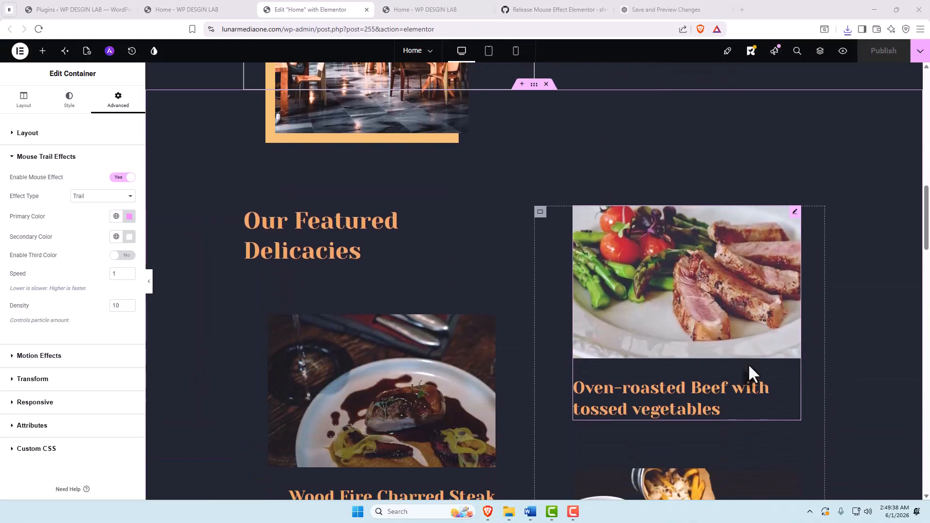
left_click(534, 86)
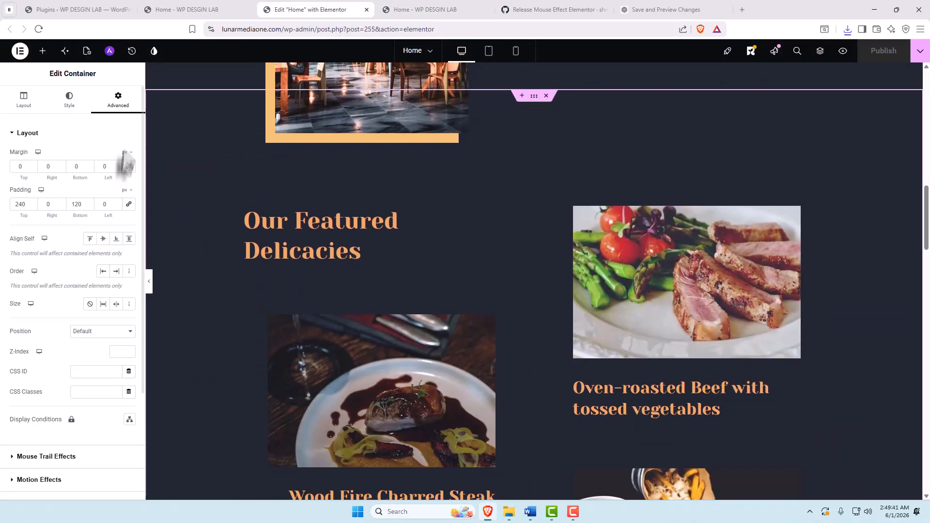
scroll(95, 252, "down", 3)
left_click(97, 315)
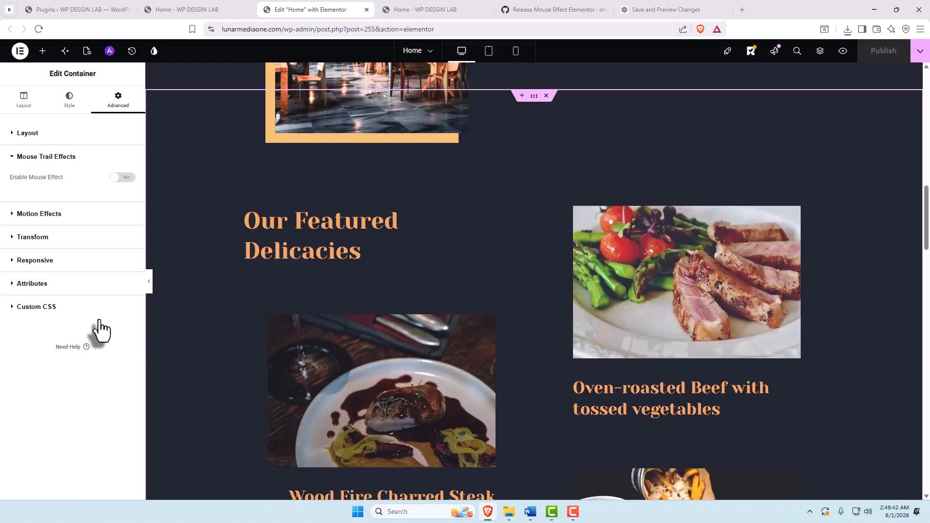
left_click(125, 178)
left_click(114, 196)
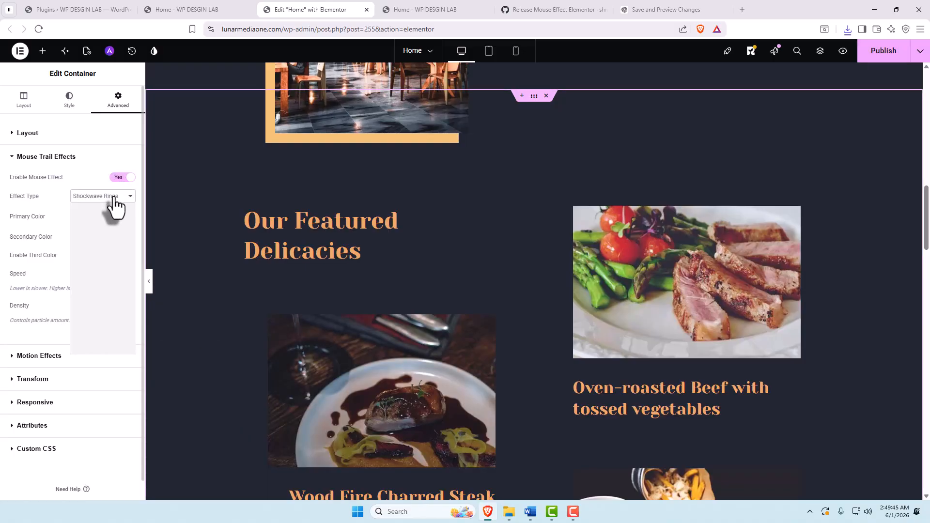
left_click(101, 312)
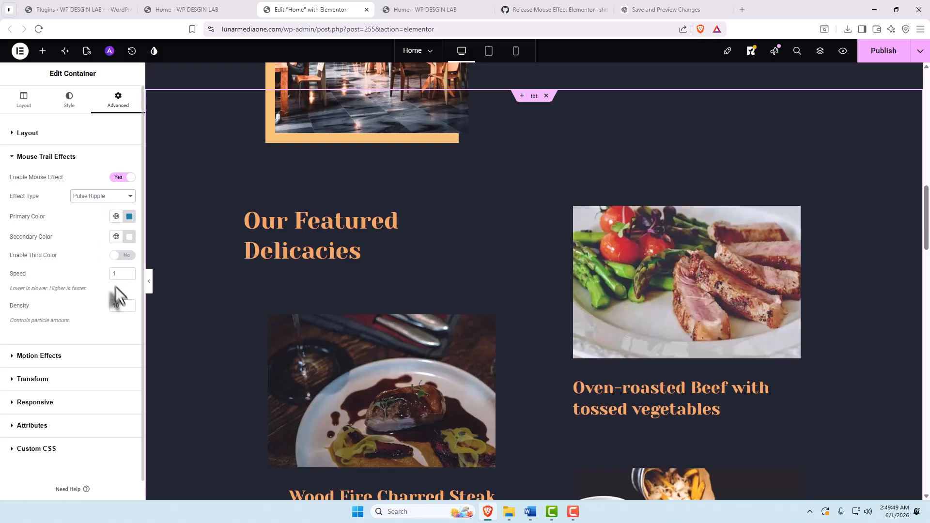
type("1.5")
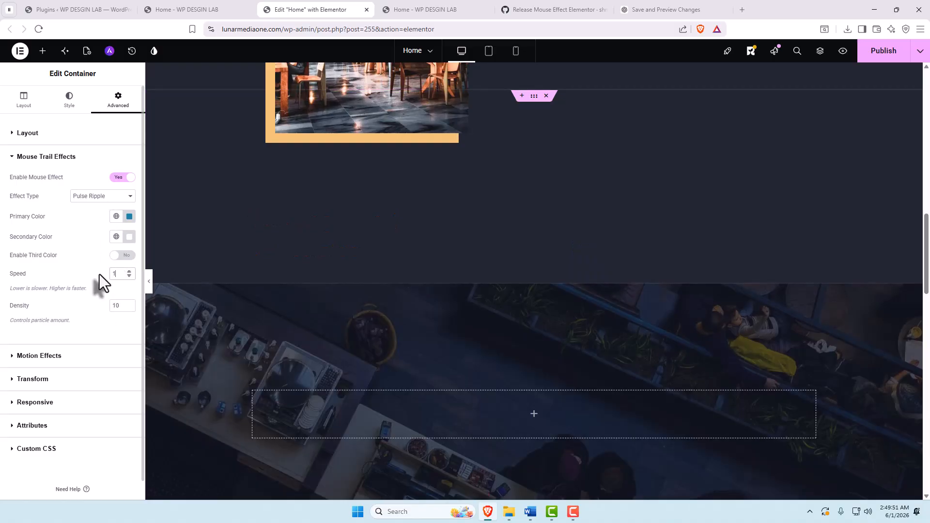
Set the Pulse Ripple effect's primary color to bright yellow (#F4FF40) and its secondary color to green
left_click(129, 217)
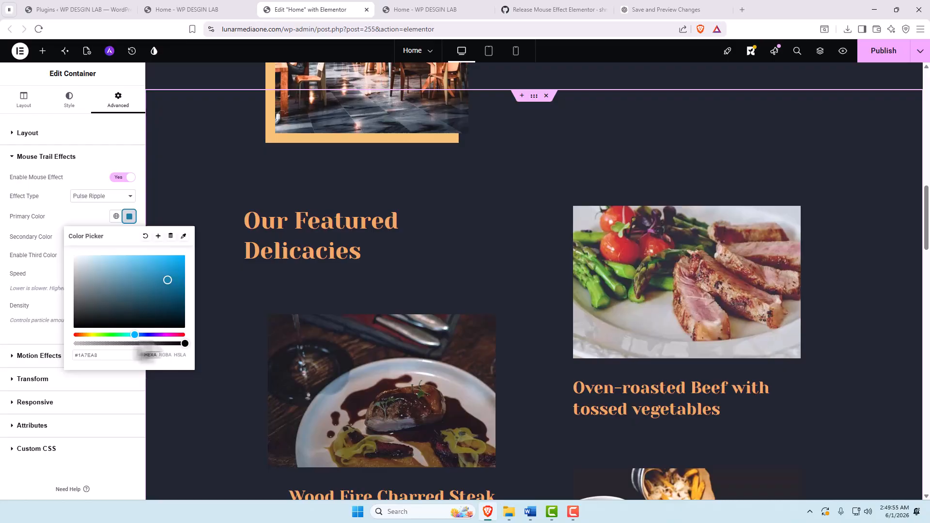
left_click_drag(99, 335, 94, 334)
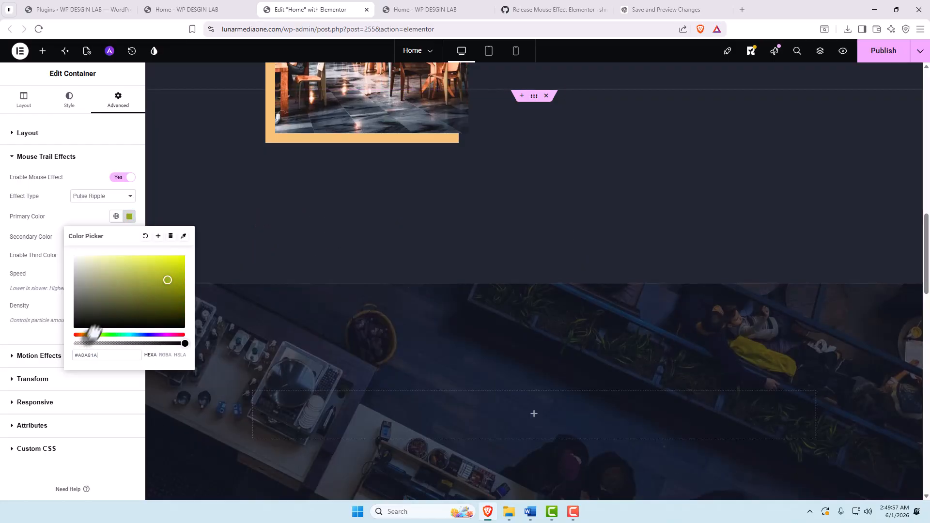
left_click_drag(132, 257, 156, 246)
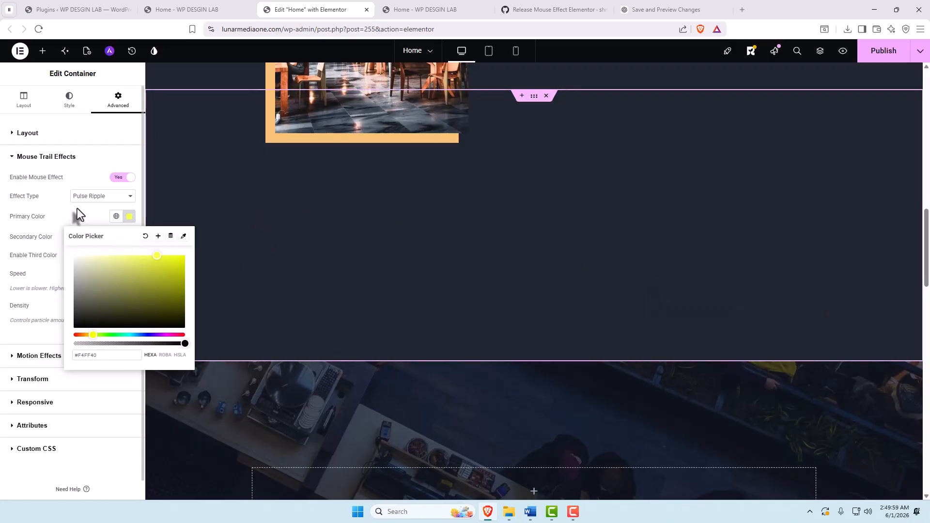
left_click(77, 208)
left_click(129, 237)
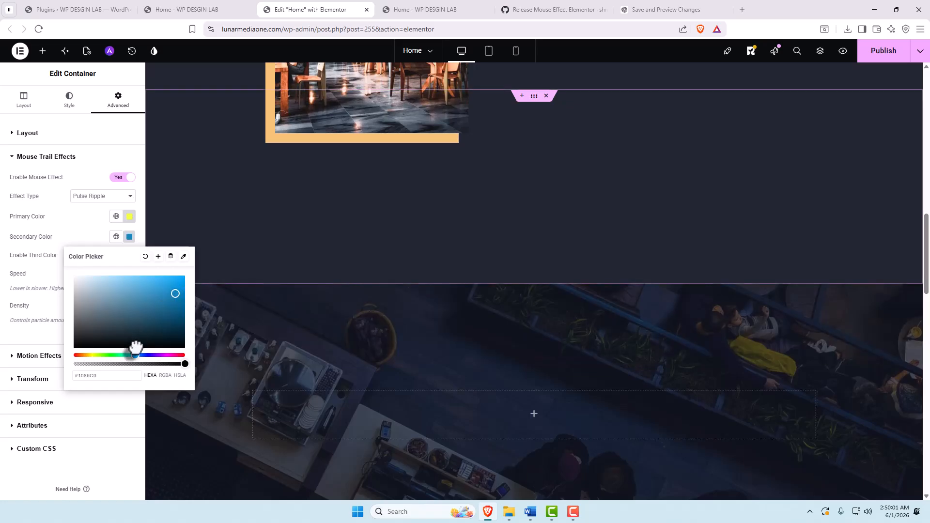
left_click(109, 355)
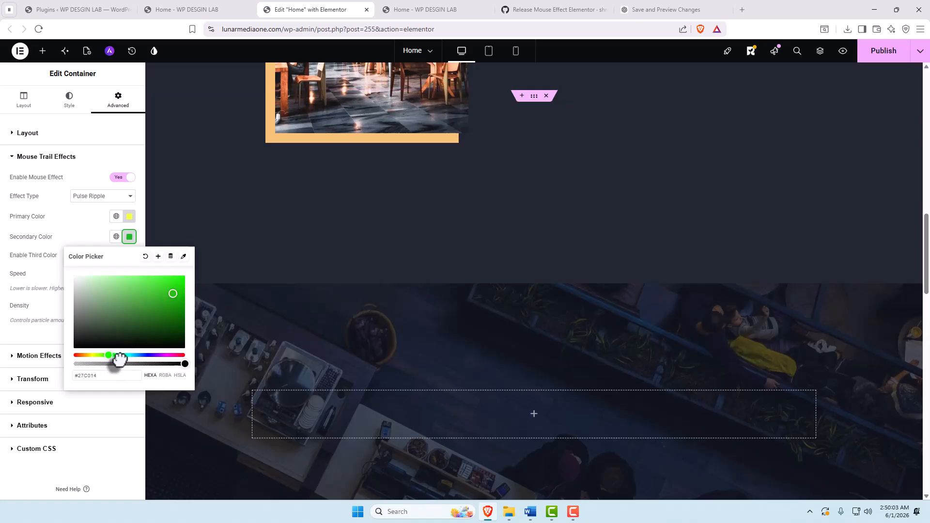
left_click(75, 225)
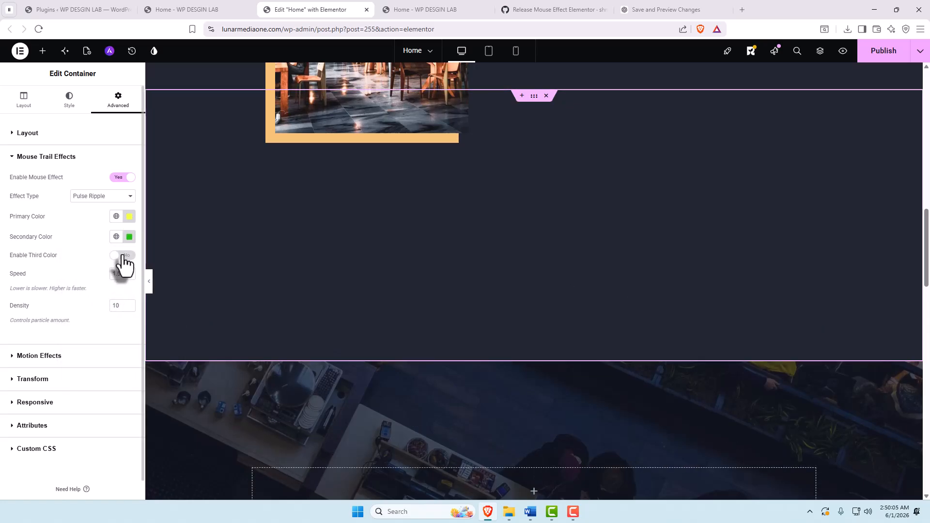
Enable the third color of the Pulse Ripple effect, set it to white, and set the density to 16
left_click(128, 256)
left_click(130, 274)
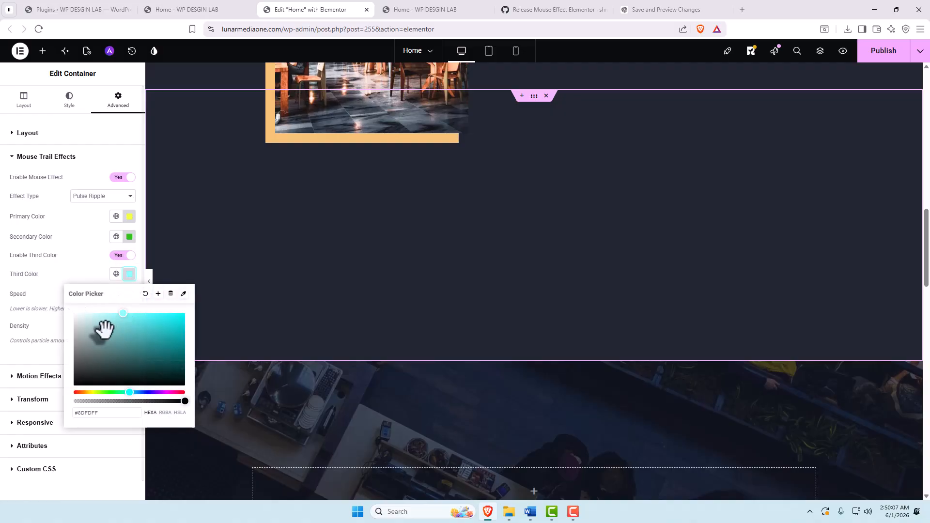
left_click(68, 270)
scroll(71, 264, "down", 1)
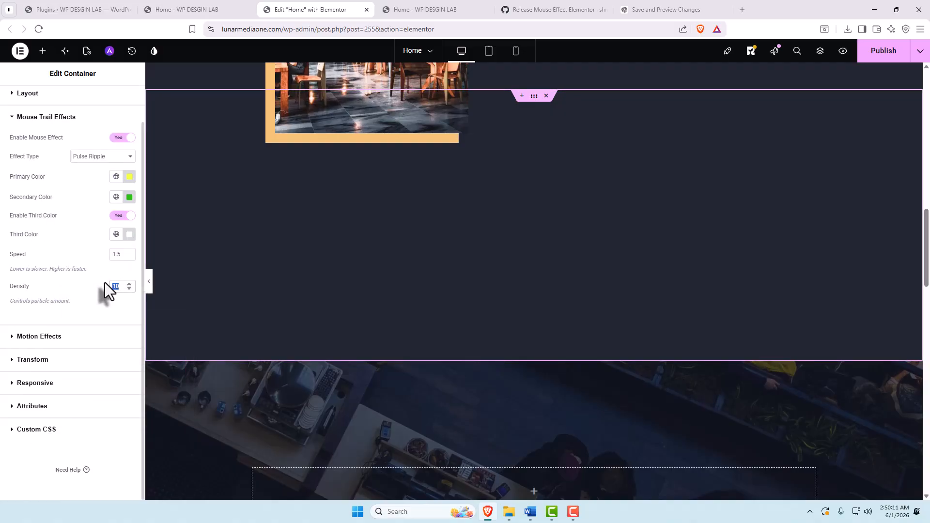
type("16")
Enable the Stars mouse effect on the background-image container above "Loved by Many" and set its density to 40
scroll(877, 202, "down", 5)
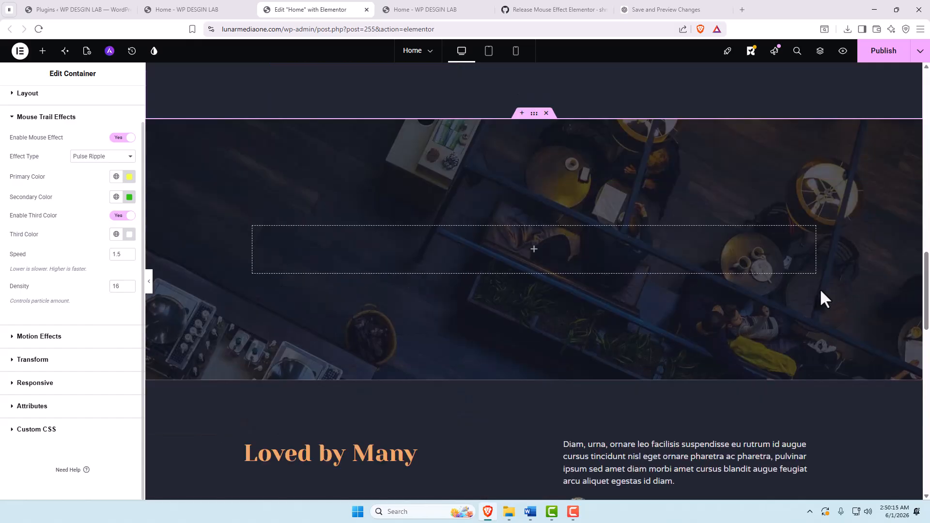
left_click(531, 117)
scroll(109, 204, "down", 3)
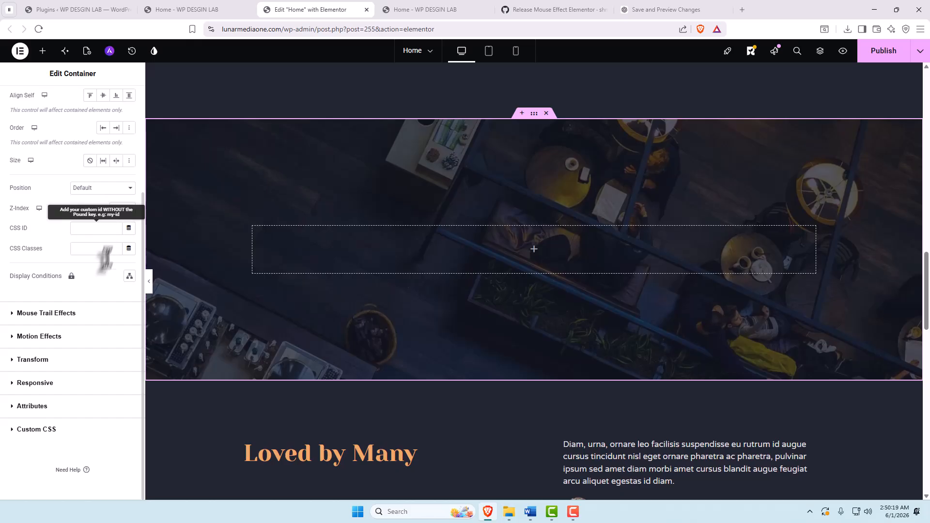
left_click(93, 315)
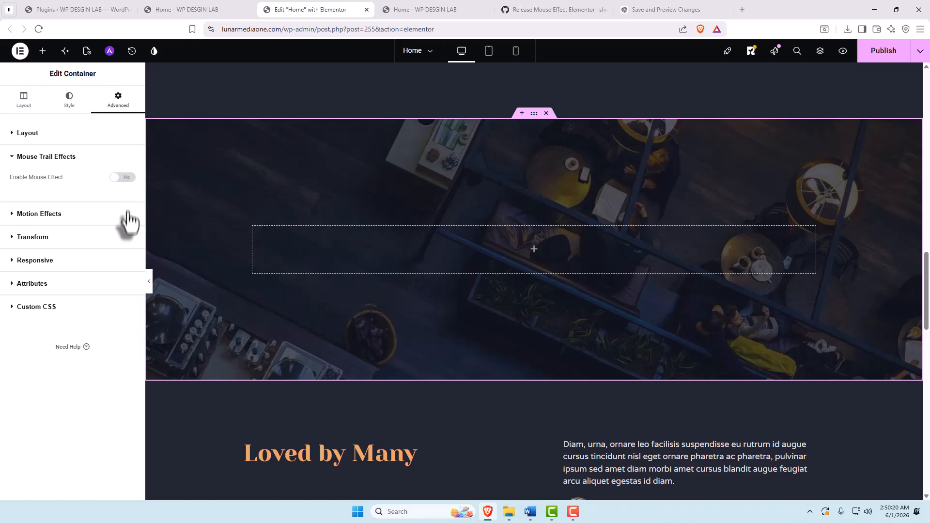
left_click(125, 178)
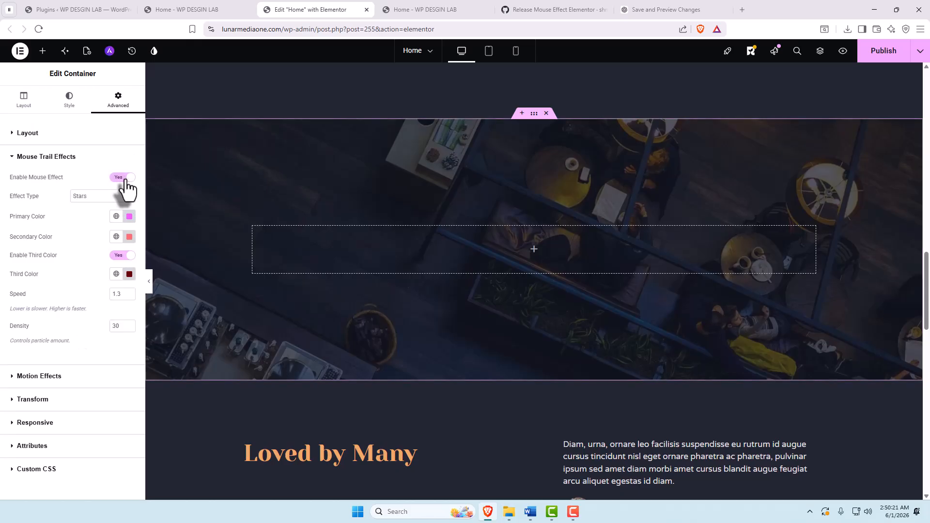
double_click(123, 328)
type("4")
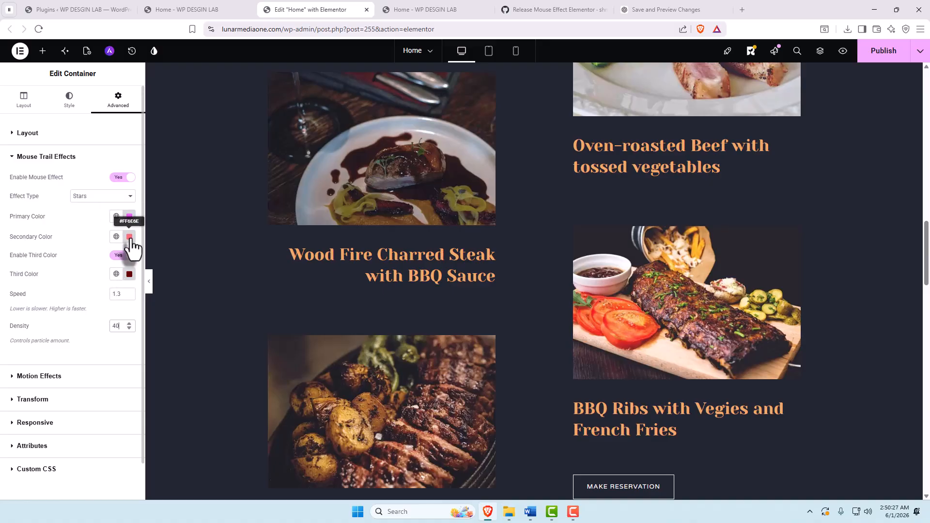
Set the Stars effect's primary color to bright magenta and its third color to white, and publish the page
left_click(129, 216)
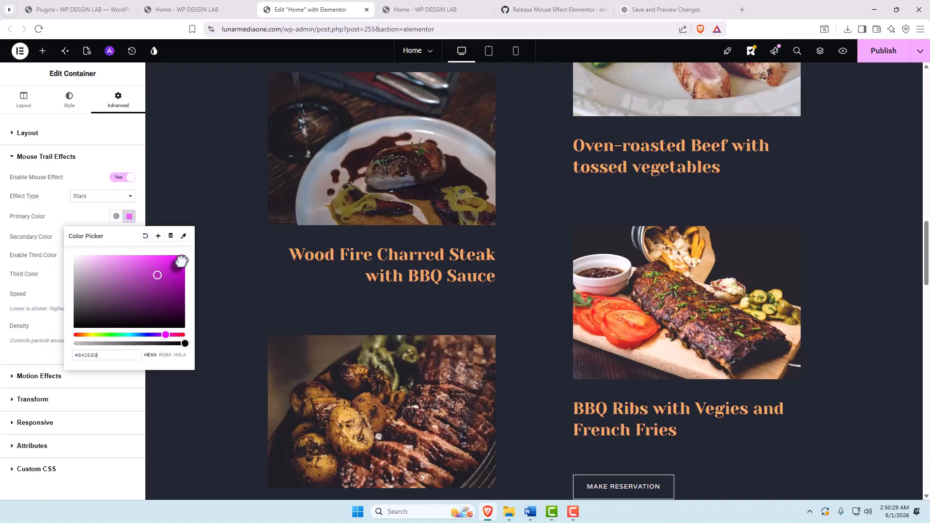
left_click(70, 216)
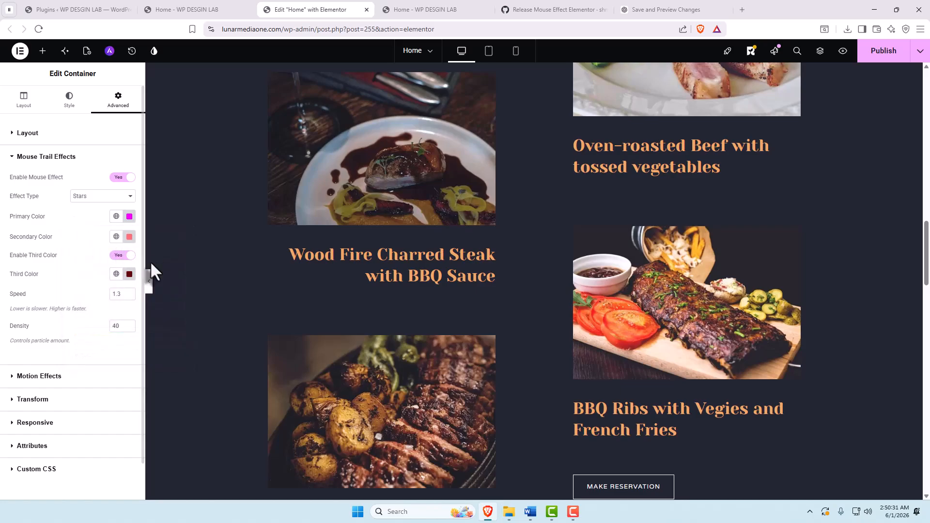
left_click(129, 273)
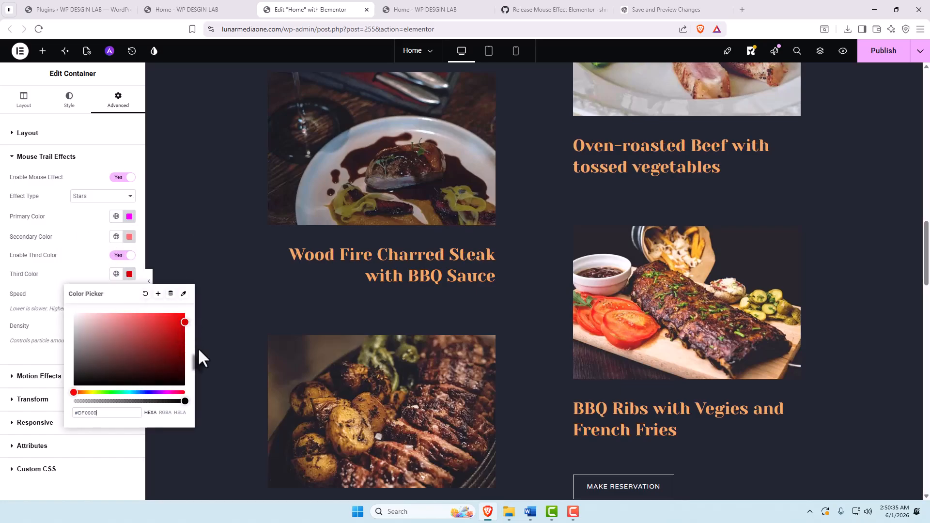
left_click(62, 269)
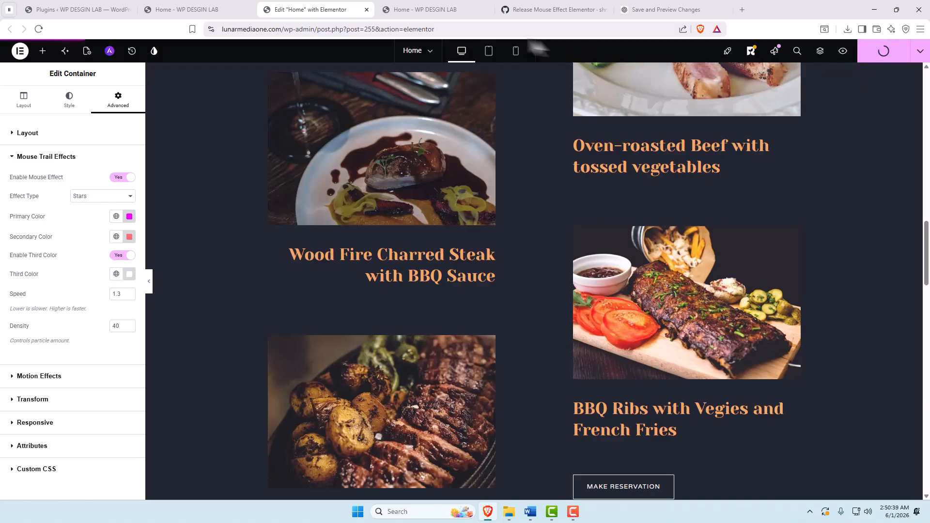
Check the mouse effects in the page preview from the hero down to the background-image section above "Loved by Many"
left_click(425, 9)
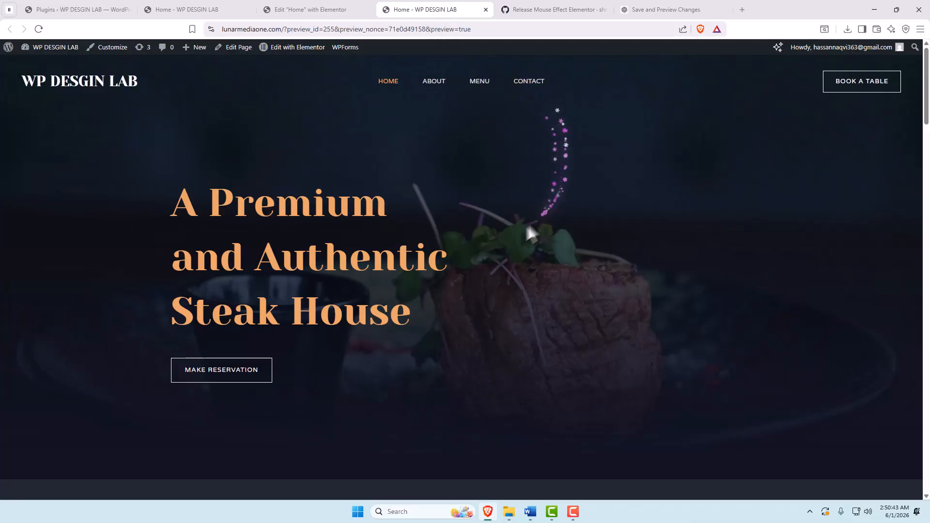
scroll(567, 392, "down", 5)
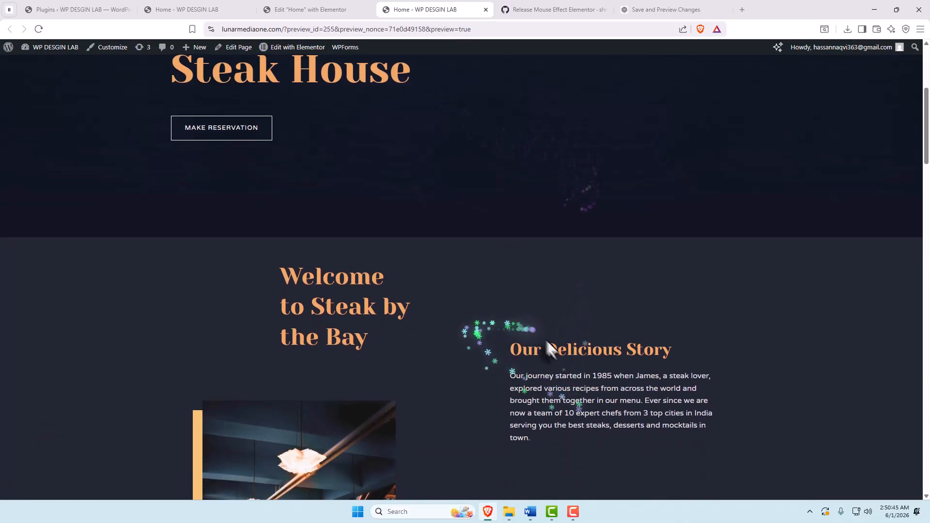
scroll(432, 395, "down", 6)
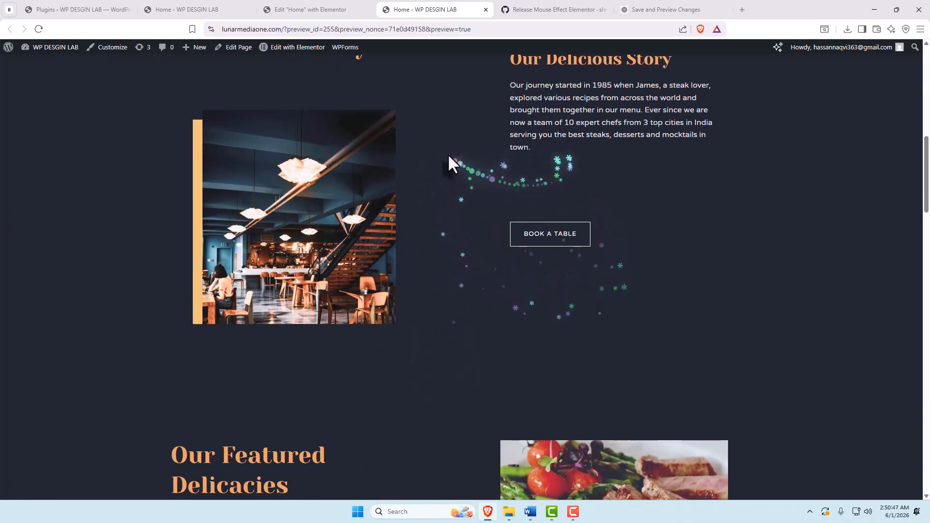
scroll(737, 180, "down", 2)
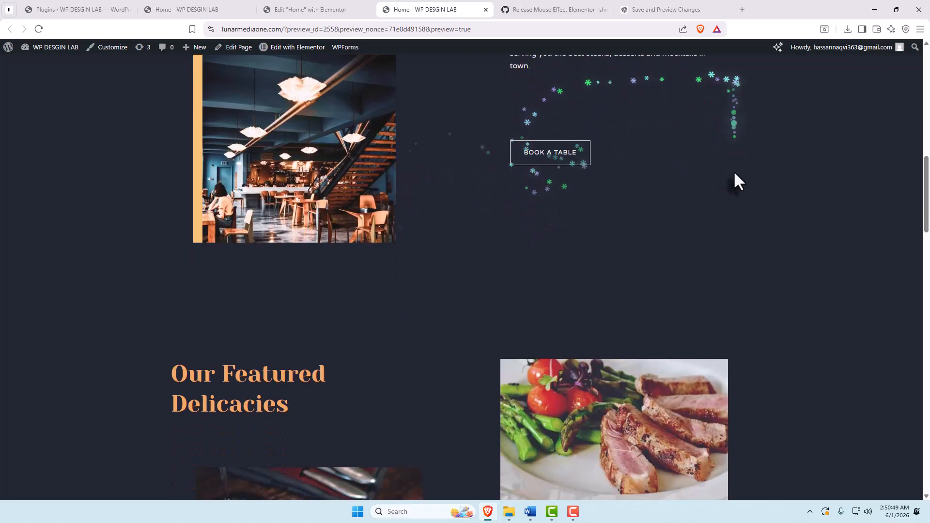
scroll(737, 180, "down", 4)
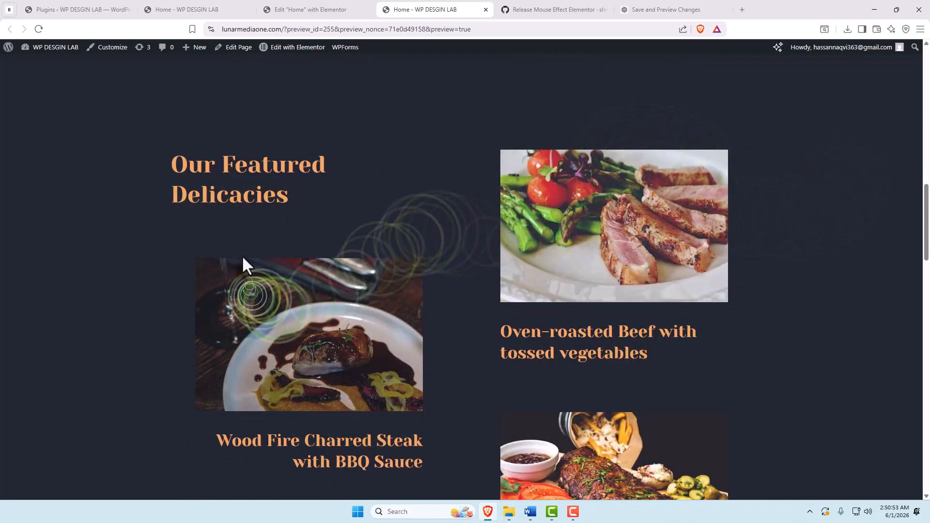
scroll(756, 310, "down", 5)
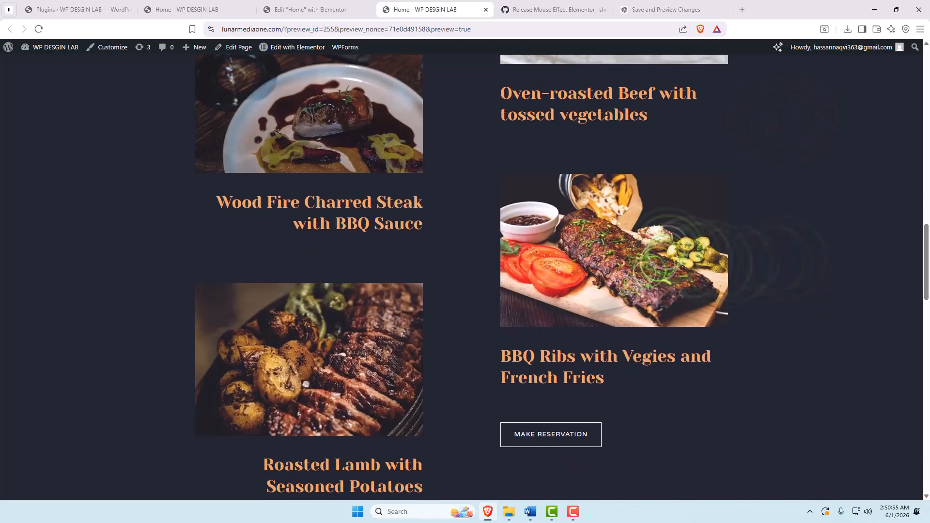
scroll(170, 333, "down", 8)
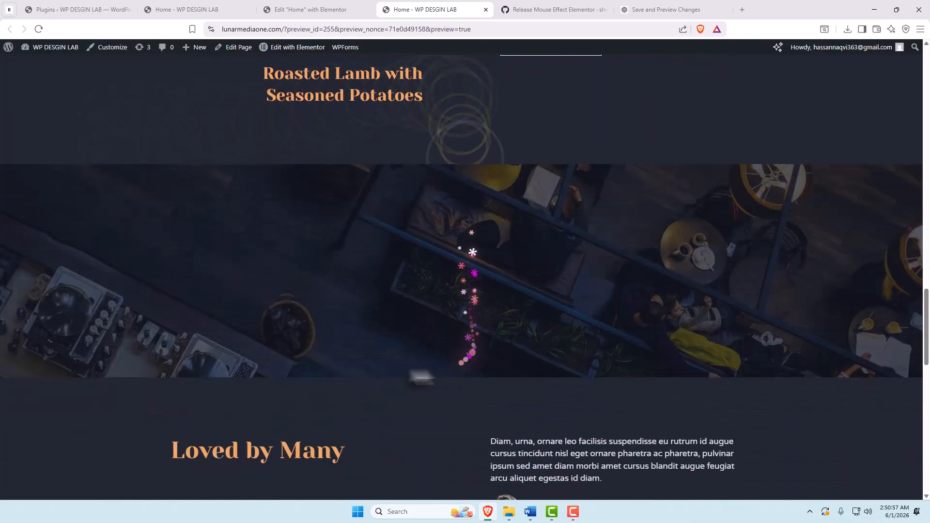